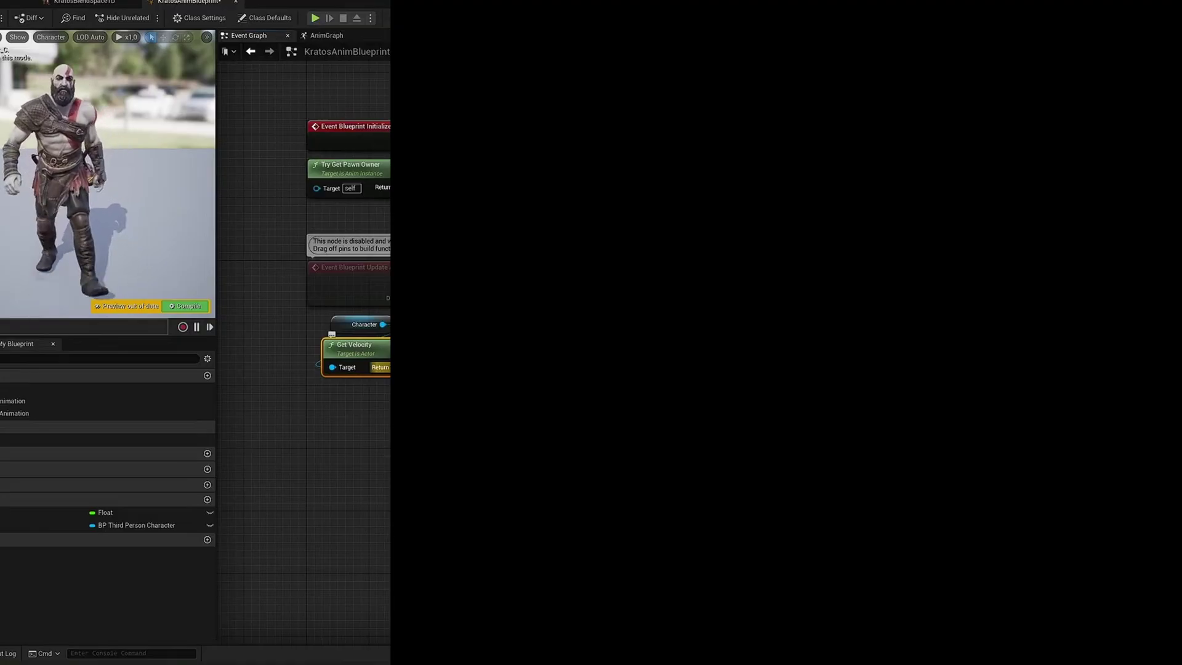
- Wire a vector node and chain the two world rotation nodes, including their execution flow
{"action": "left_click_drag", "start_coordinate": [386, 366], "coordinate": [331, 409]}
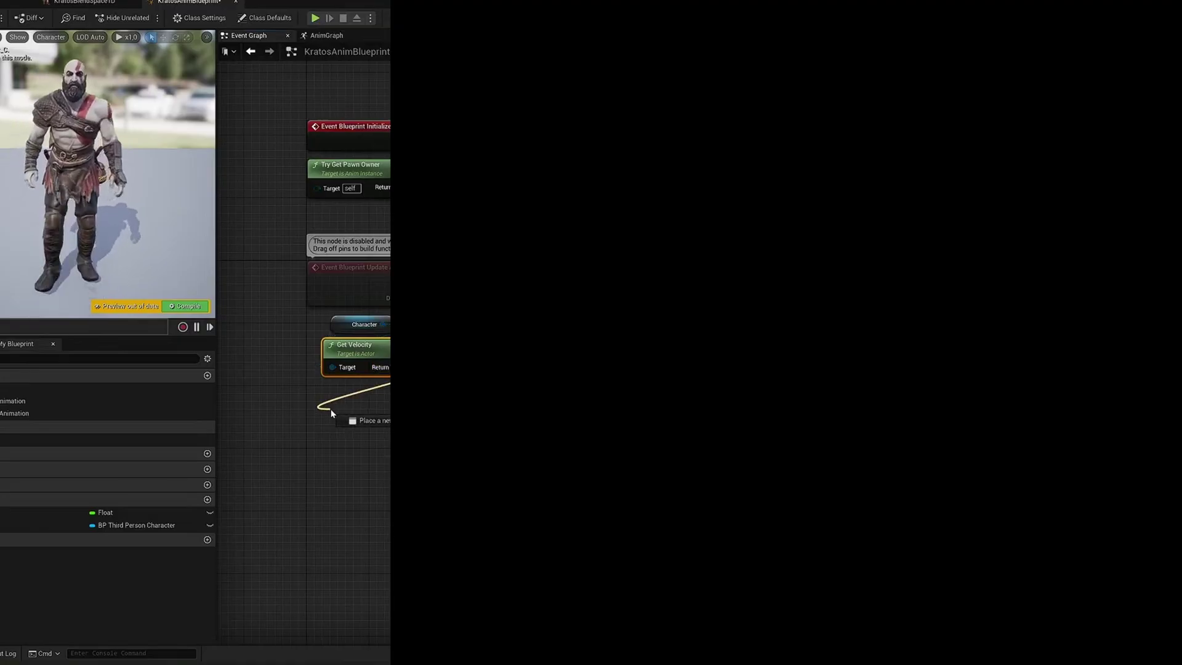
{"action": "type", "text": "vect"}
{"action": "left_click_drag", "start_coordinate": [502, 341], "coordinate": [492, 341]}
{"action": "type", "text": "or le"}
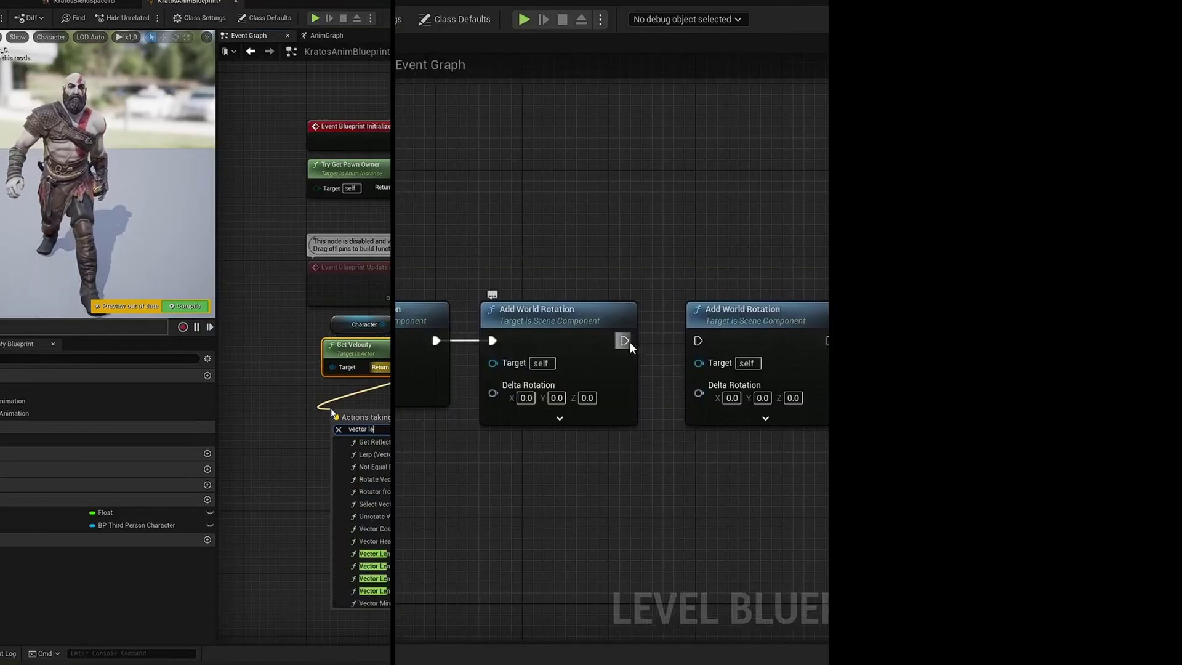
{"action": "left_click_drag", "start_coordinate": [624, 341], "coordinate": [699, 341]}
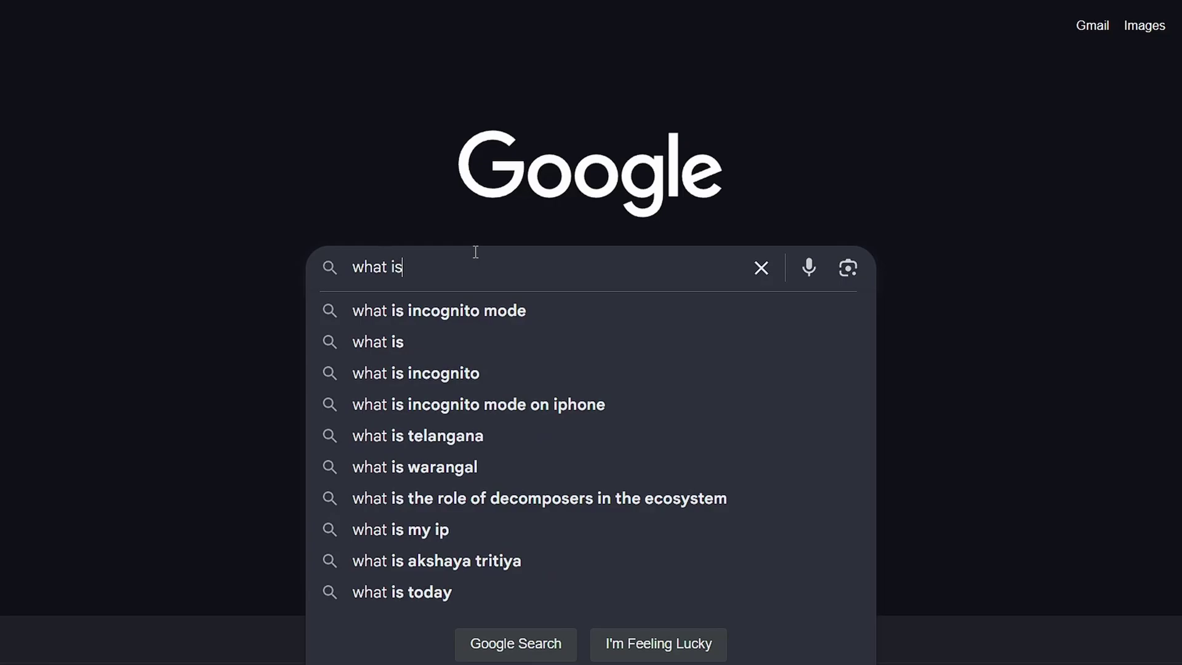
{"action": "type", "text": "a blueprint"}
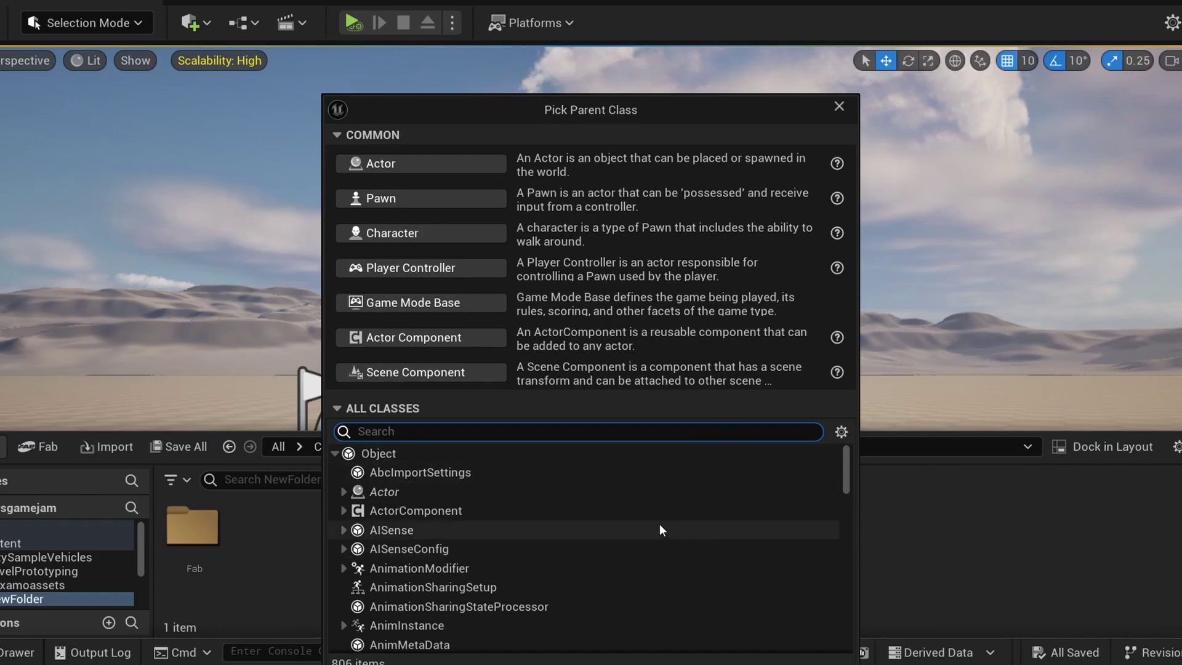
{"action": "scroll", "coordinate": [828, 529], "scroll_direction": "down", "scroll_amount": 5}
{"action": "scroll", "coordinate": [828, 528], "scroll_direction": "down", "scroll_amount": 5}
{"action": "scroll", "coordinate": [828, 528], "scroll_direction": "down", "scroll_amount": 5}
{"action": "scroll", "coordinate": [828, 531], "scroll_direction": "down", "scroll_amount": 3}
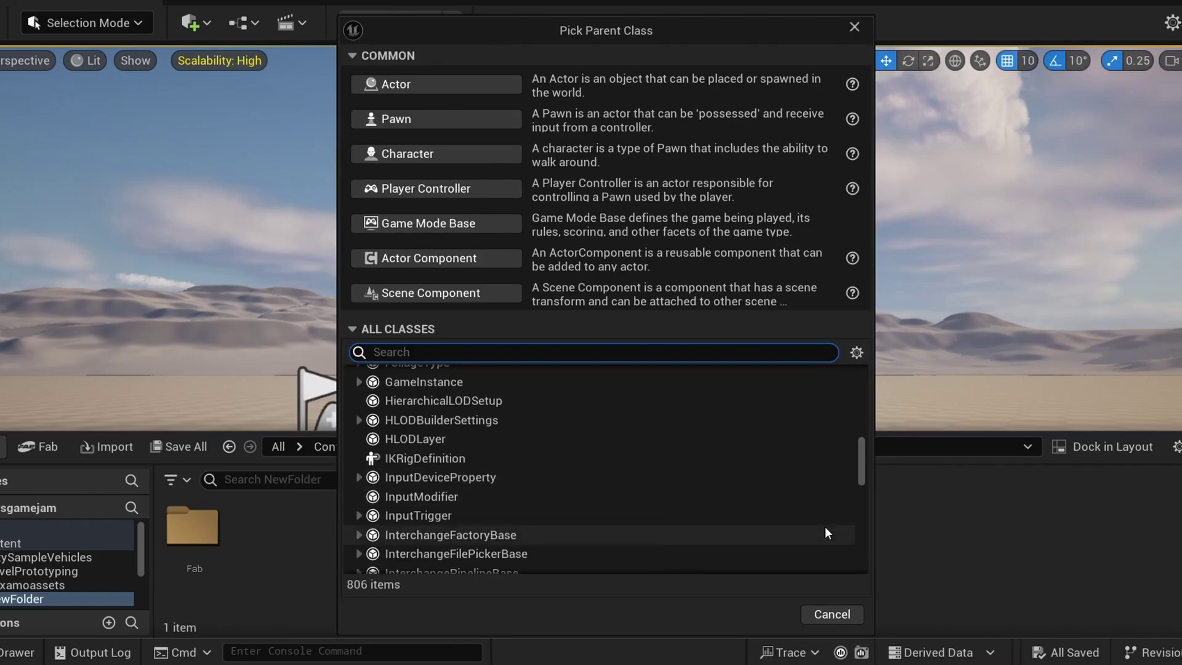
{"action": "scroll", "coordinate": [824, 527], "scroll_direction": "down", "scroll_amount": 3}
{"action": "scroll", "coordinate": [824, 526], "scroll_direction": "down", "scroll_amount": 3}
{"action": "scroll", "coordinate": [825, 526], "scroll_direction": "down", "scroll_amount": 3}
{"action": "scroll", "coordinate": [825, 525], "scroll_direction": "down", "scroll_amount": 3}
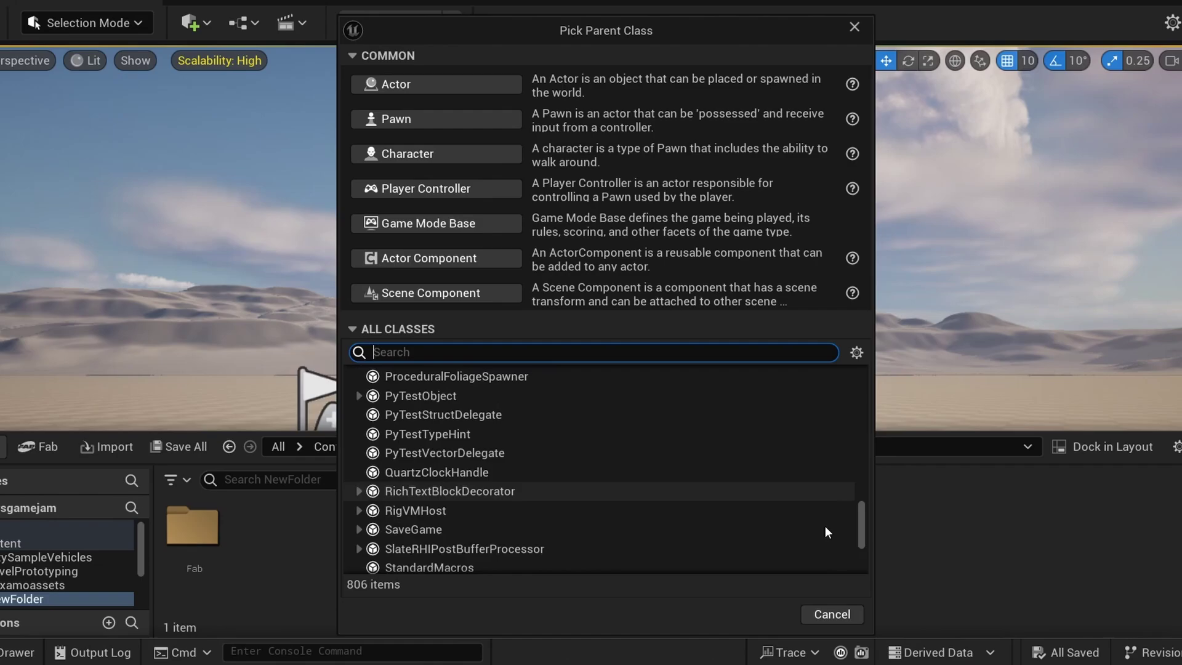
{"action": "scroll", "coordinate": [825, 525], "scroll_direction": "down", "scroll_amount": 2}
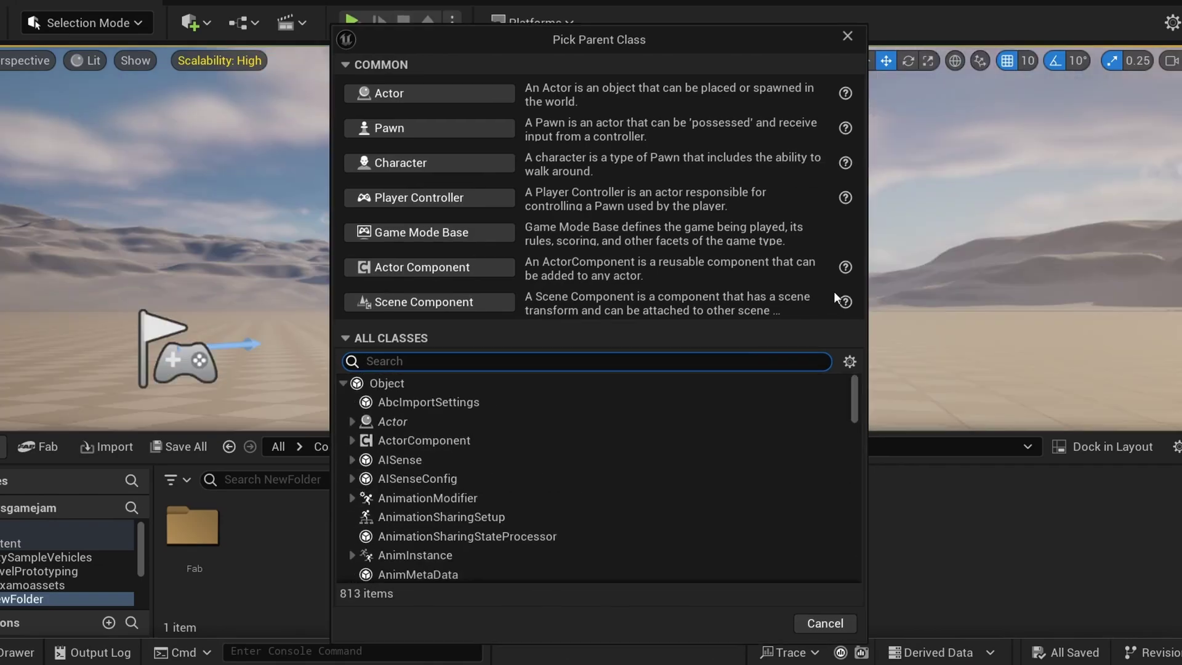
- Pick Actor as the parent class for the new myblueprint Blueprint
{"action": "left_click", "coordinate": [424, 91]}
{"action": "type", "text": "myblueprint"}
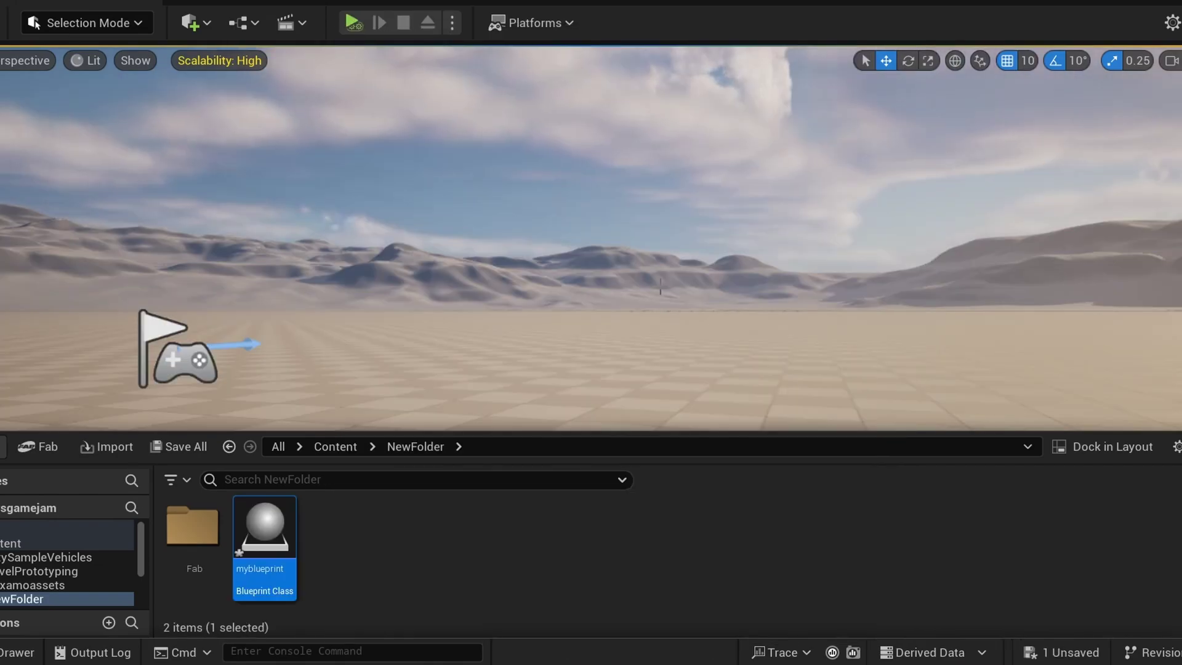
- Open the Actor.h parent-class header in Visual Studio from the Parent class link
{"action": "left_click", "coordinate": [1156, 46]}
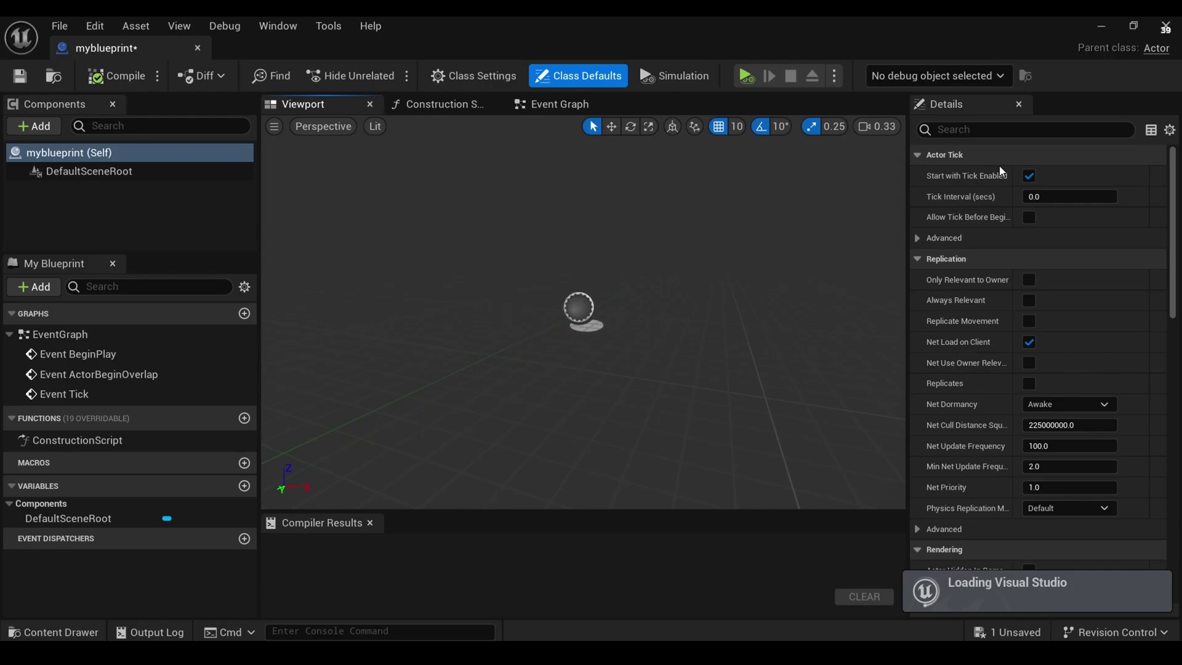
{"action": "scroll", "coordinate": [838, 246], "scroll_direction": "down", "scroll_amount": 5}
{"action": "scroll", "coordinate": [839, 245], "scroll_direction": "down", "scroll_amount": 5}
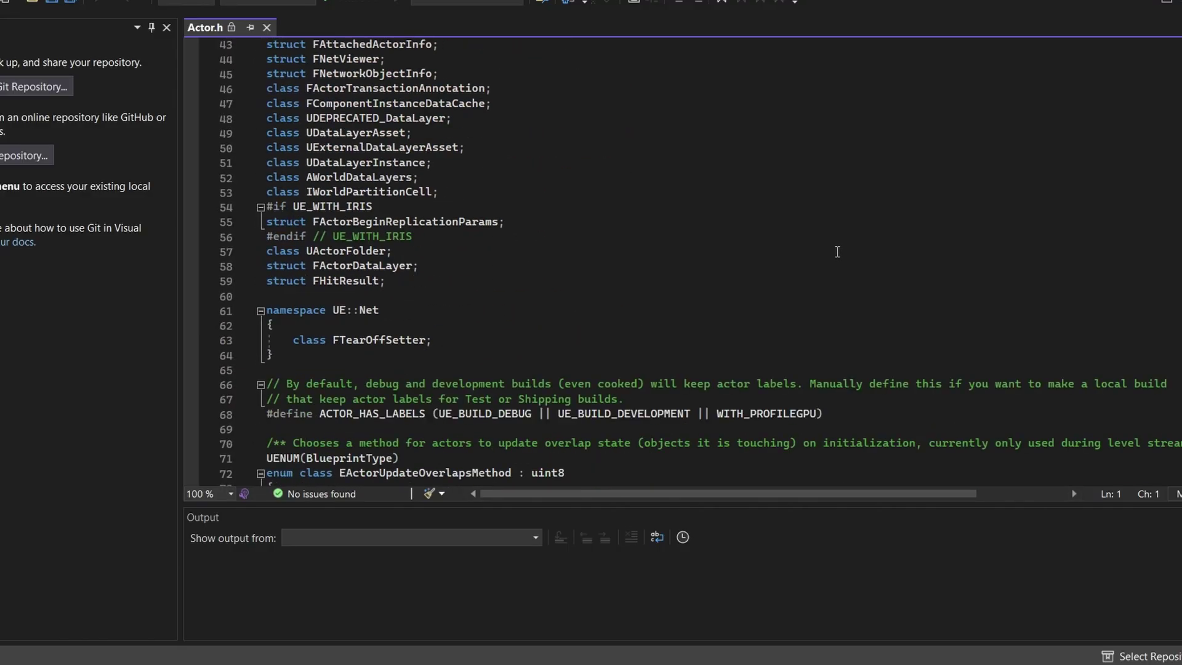
{"action": "scroll", "coordinate": [836, 259], "scroll_direction": "down", "scroll_amount": 8}
{"action": "scroll", "coordinate": [836, 258], "scroll_direction": "down", "scroll_amount": 12}
{"action": "scroll", "coordinate": [835, 259], "scroll_direction": "down", "scroll_amount": 7}
{"action": "scroll", "coordinate": [835, 260], "scroll_direction": "down", "scroll_amount": 6}
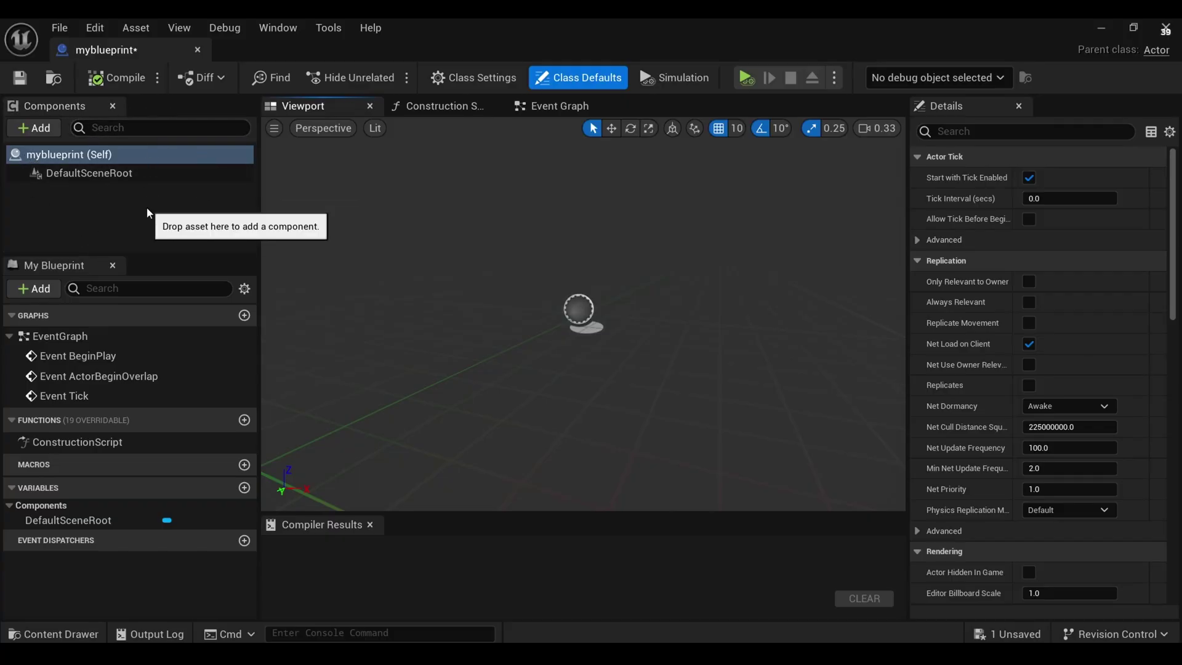
- Add a Cube static mesh component, compile, then add a Box Collision component
{"action": "left_click", "coordinate": [47, 130]}
{"action": "type", "text": "static"}
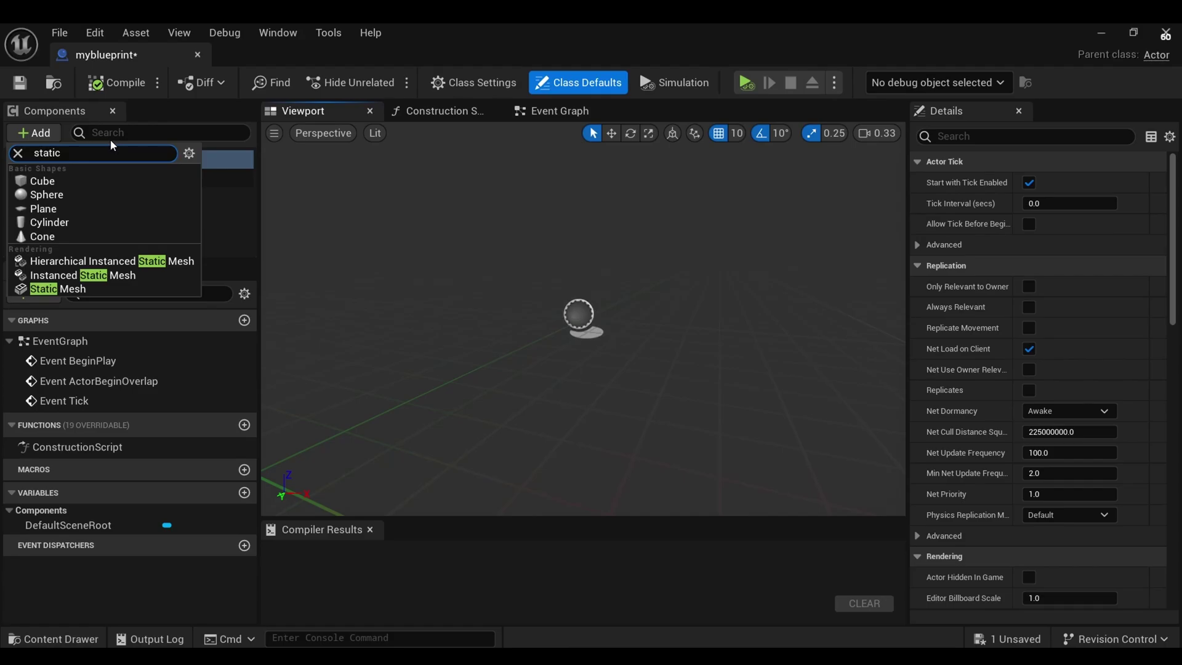
{"action": "left_click", "coordinate": [57, 289]}
{"action": "left_click", "coordinate": [1105, 433]}
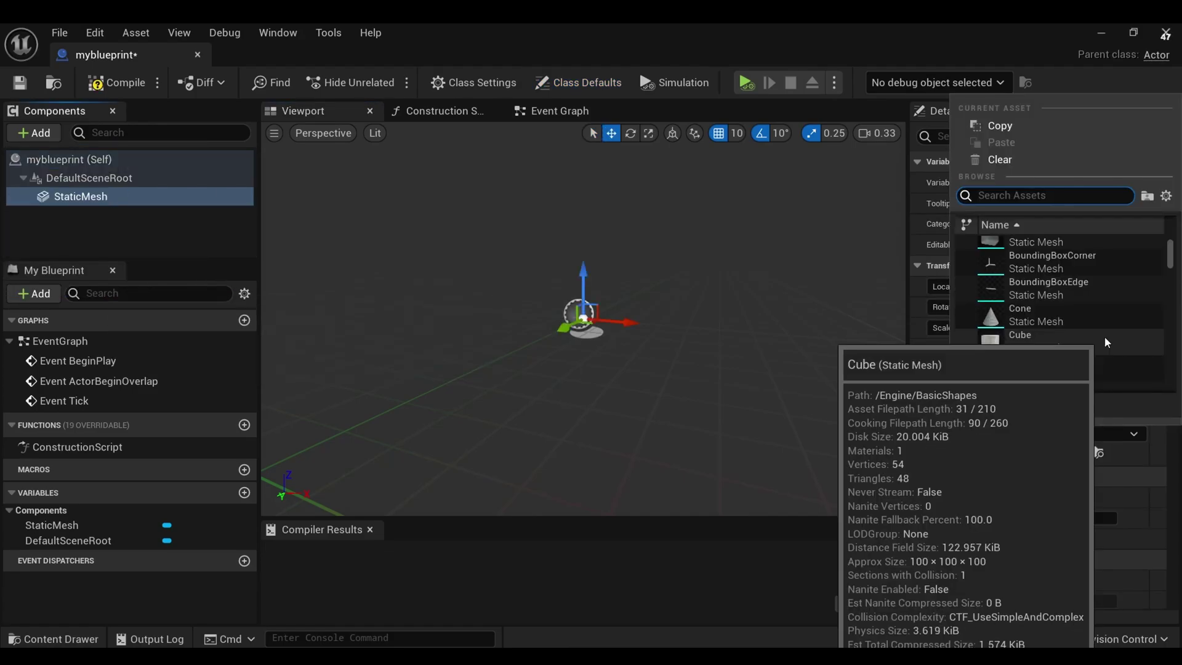
{"action": "left_click", "coordinate": [1015, 312]}
{"action": "scroll", "coordinate": [736, 303], "scroll_direction": "down", "scroll_amount": 3}
{"action": "scroll", "coordinate": [722, 295], "scroll_direction": "down", "scroll_amount": 2}
{"action": "left_click", "coordinate": [117, 82]}
{"action": "left_click", "coordinate": [35, 132]}
{"action": "type", "text": "colli"}
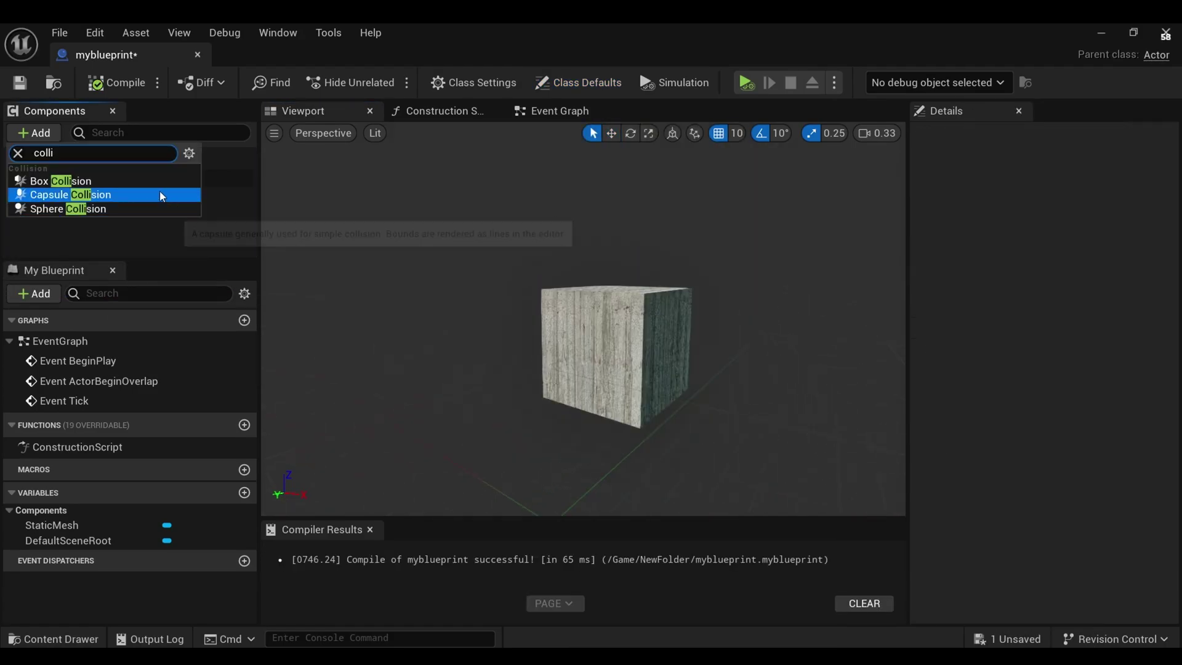
{"action": "left_click", "coordinate": [155, 188]}
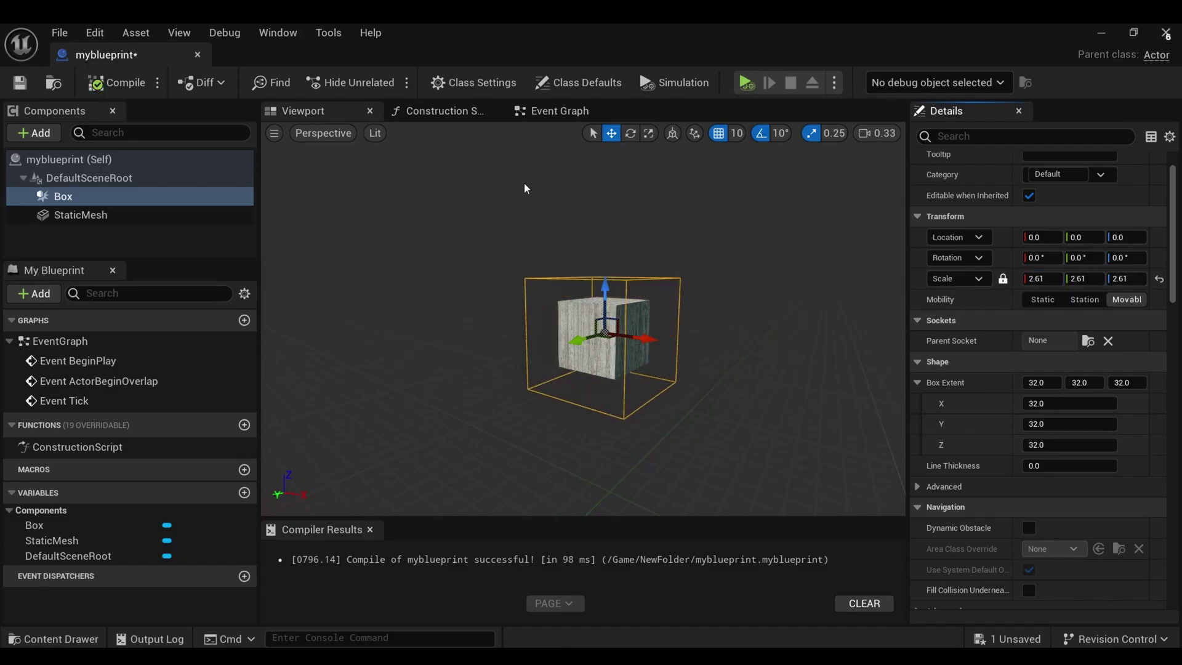
- Delete the ActorBeginOverlap and Tick events, then select Event BeginPlay to add nodes
{"action": "left_click", "coordinate": [555, 110]}
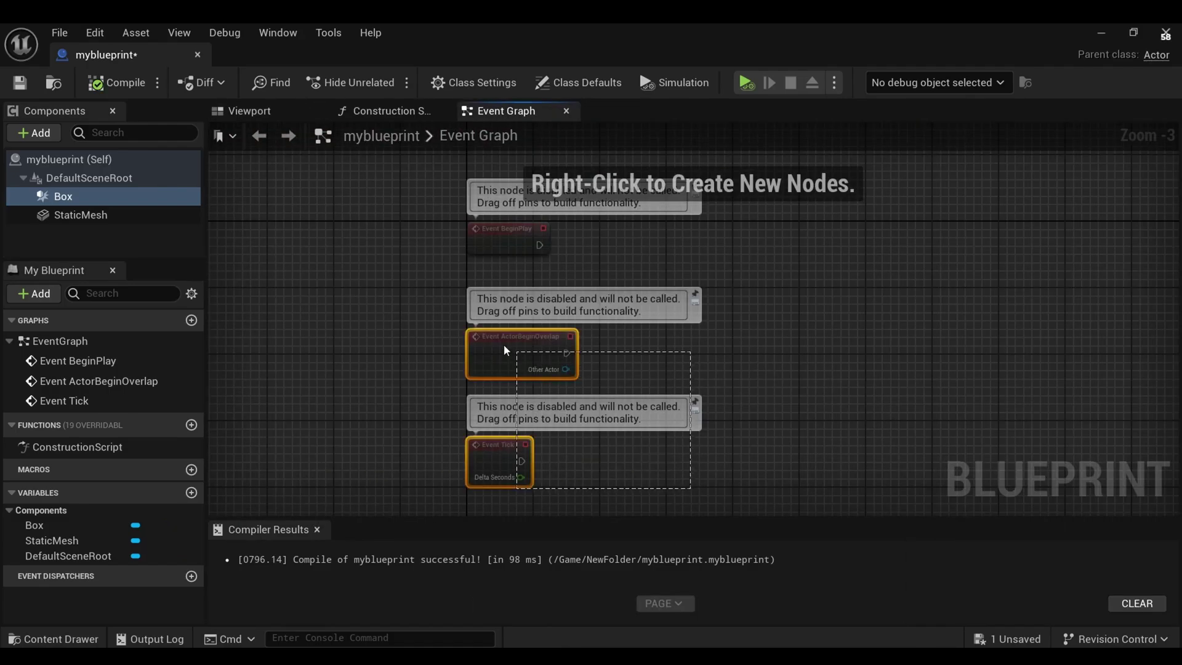
{"action": "left_click_drag", "start_coordinate": [504, 349], "coordinate": [435, 325]}
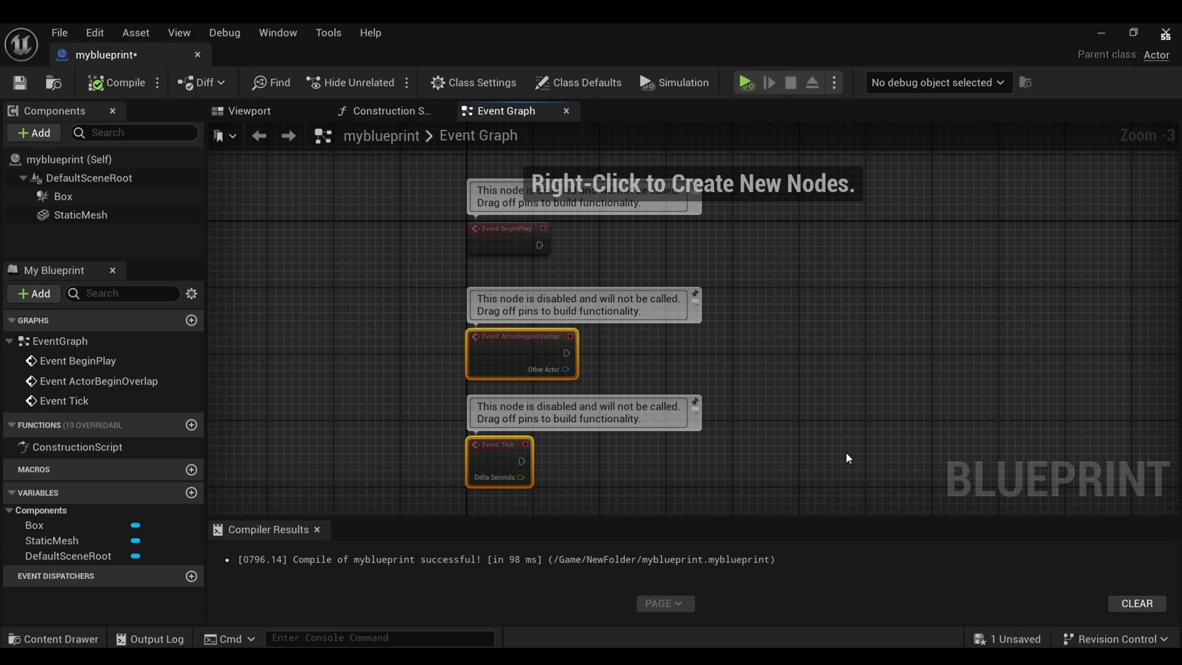
{"action": "key", "text": "Delete"}
{"action": "scroll", "coordinate": [847, 457], "scroll_direction": "up", "scroll_amount": 1}
{"action": "right_click_drag", "start_coordinate": [720, 286], "coordinate": [733, 409]}
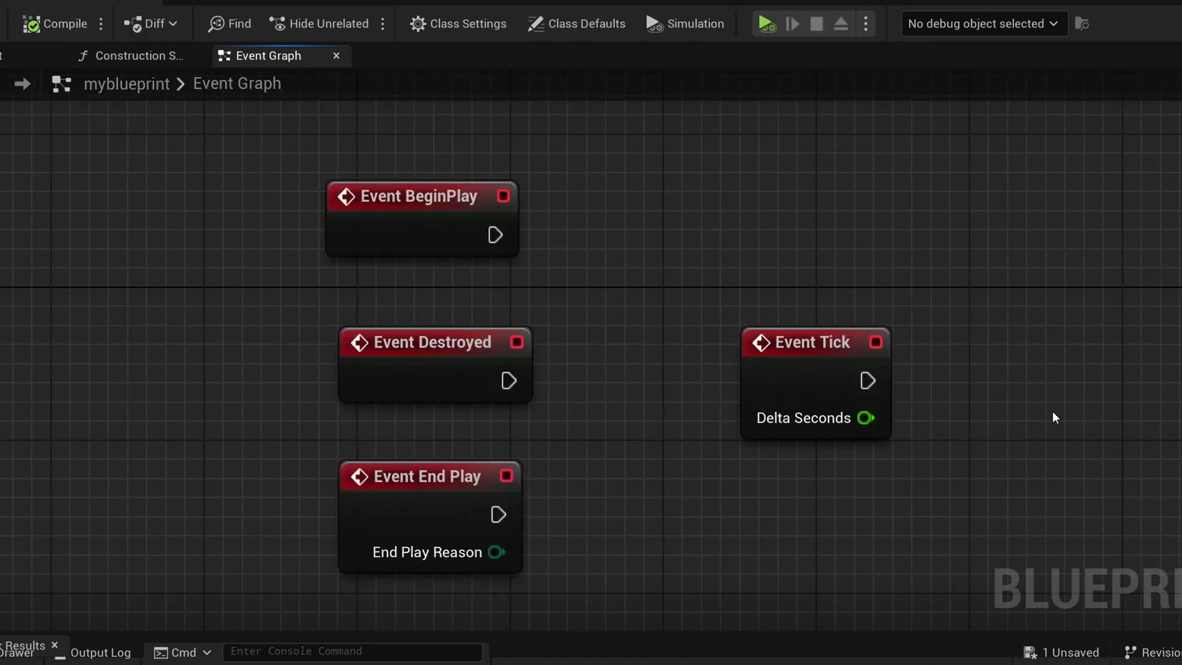
{"action": "left_click", "coordinate": [568, 379]}
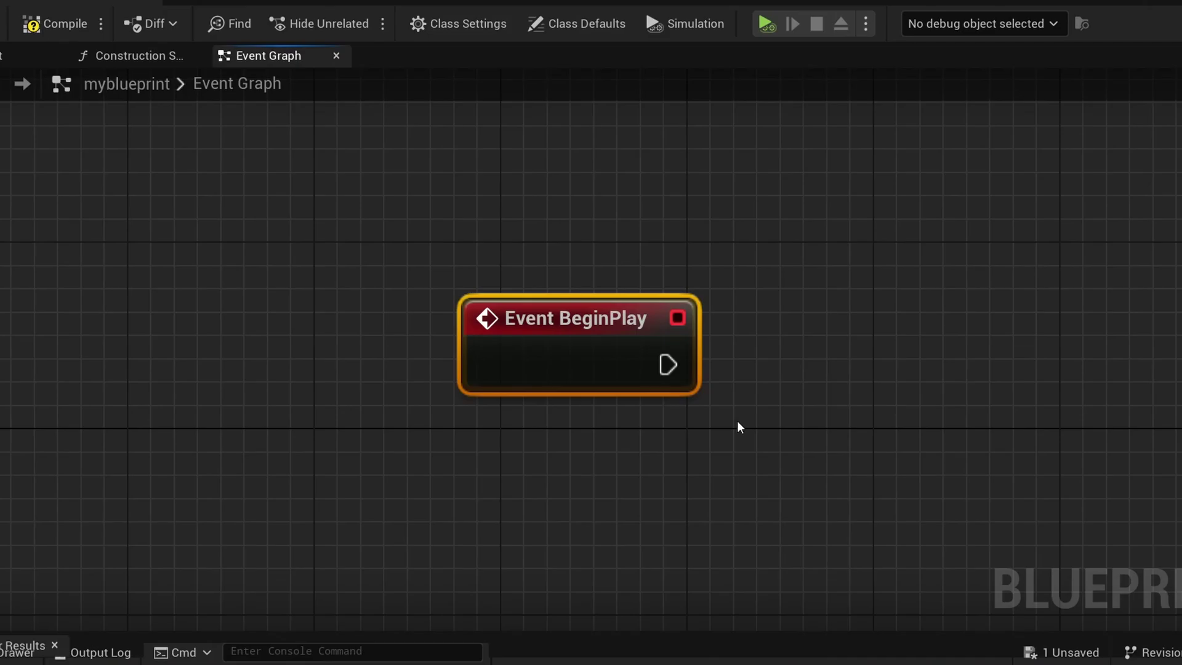
{"action": "scroll", "coordinate": [729, 477], "scroll_direction": "up", "scroll_amount": 1}
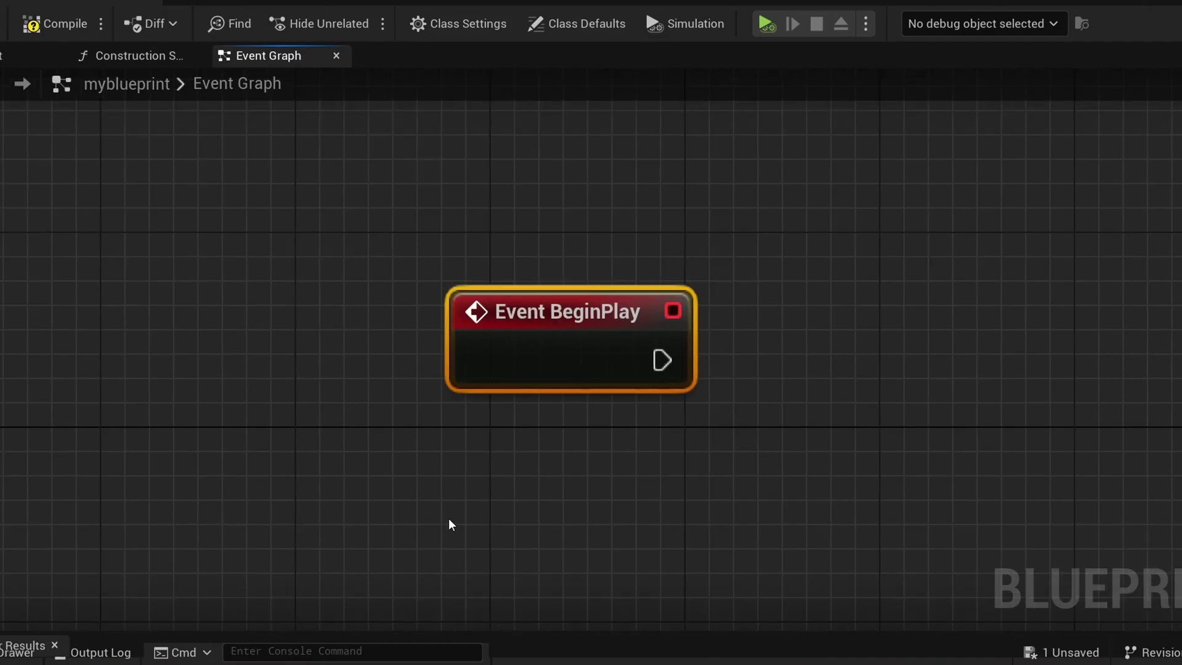
{"action": "scroll", "coordinate": [670, 543], "scroll_direction": "down", "scroll_amount": 1}
{"action": "right_click", "coordinate": [479, 312]}
{"action": "type", "text": "get"}
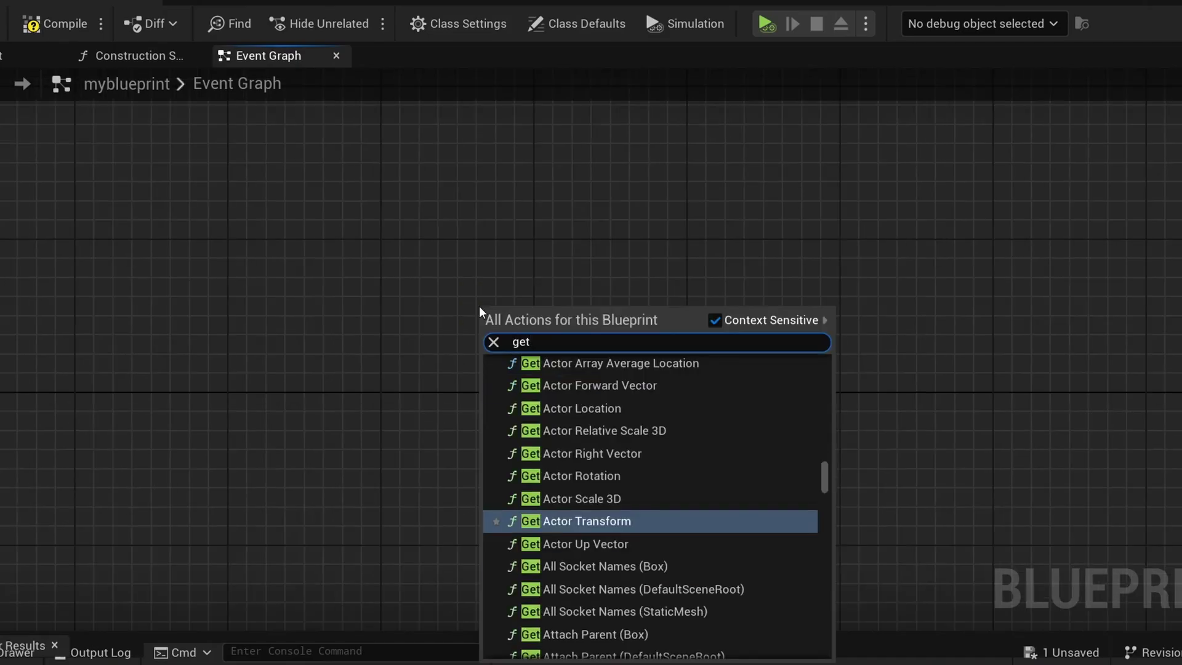
{"action": "scroll", "coordinate": [1161, 372], "scroll_direction": "down", "scroll_amount": 2}
{"action": "scroll", "coordinate": [1161, 371], "scroll_direction": "down", "scroll_amount": 2}
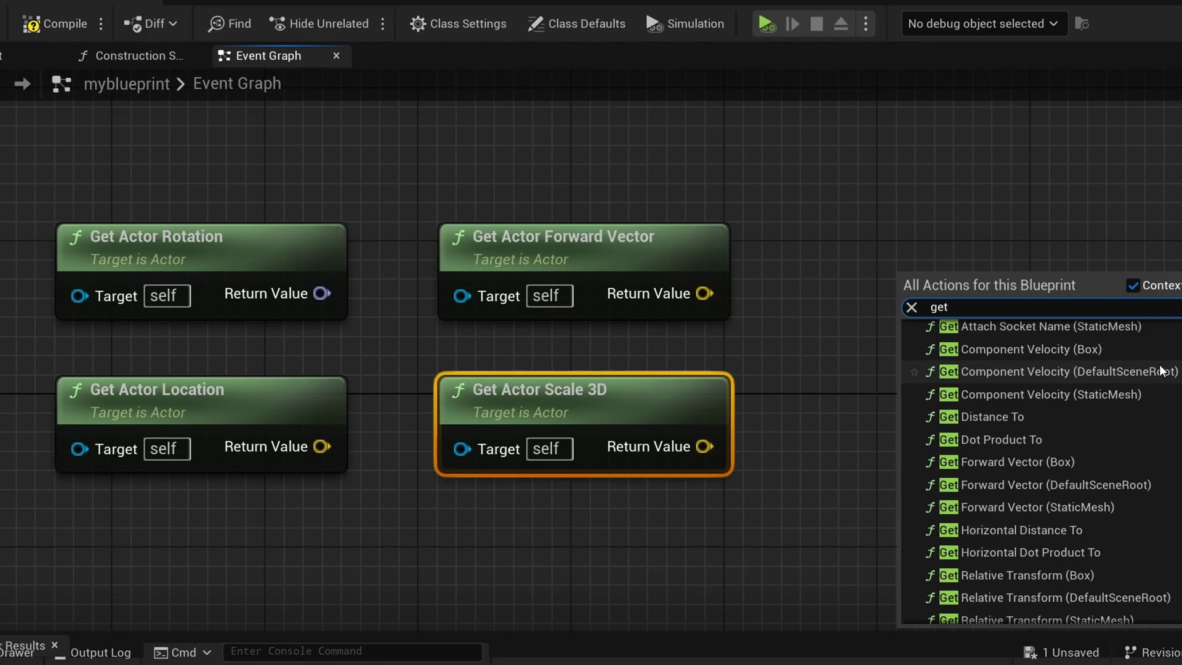
{"action": "scroll", "coordinate": [1161, 371], "scroll_direction": "down", "scroll_amount": 2}
{"action": "scroll", "coordinate": [1161, 371], "scroll_direction": "down", "scroll_amount": 2}
{"action": "scroll", "coordinate": [1160, 371], "scroll_direction": "down", "scroll_amount": 2}
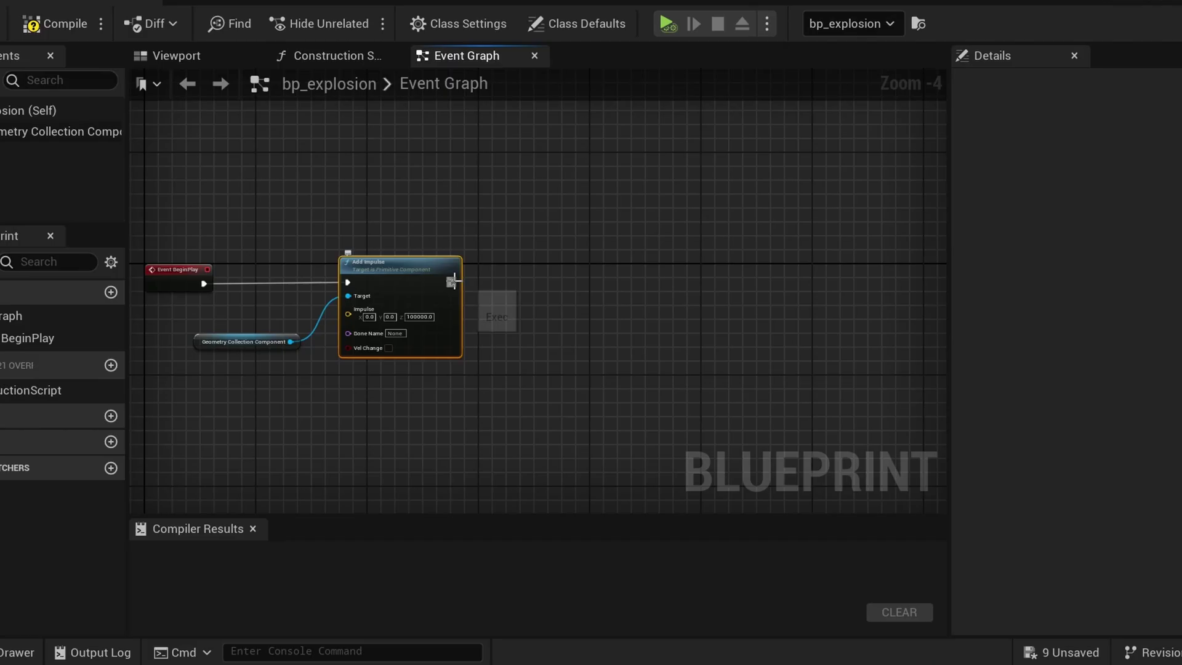
- Add a Delay node from Add Impulse's exec pin and align it in line
{"action": "left_click_drag", "start_coordinate": [450, 281], "coordinate": [525, 287]}
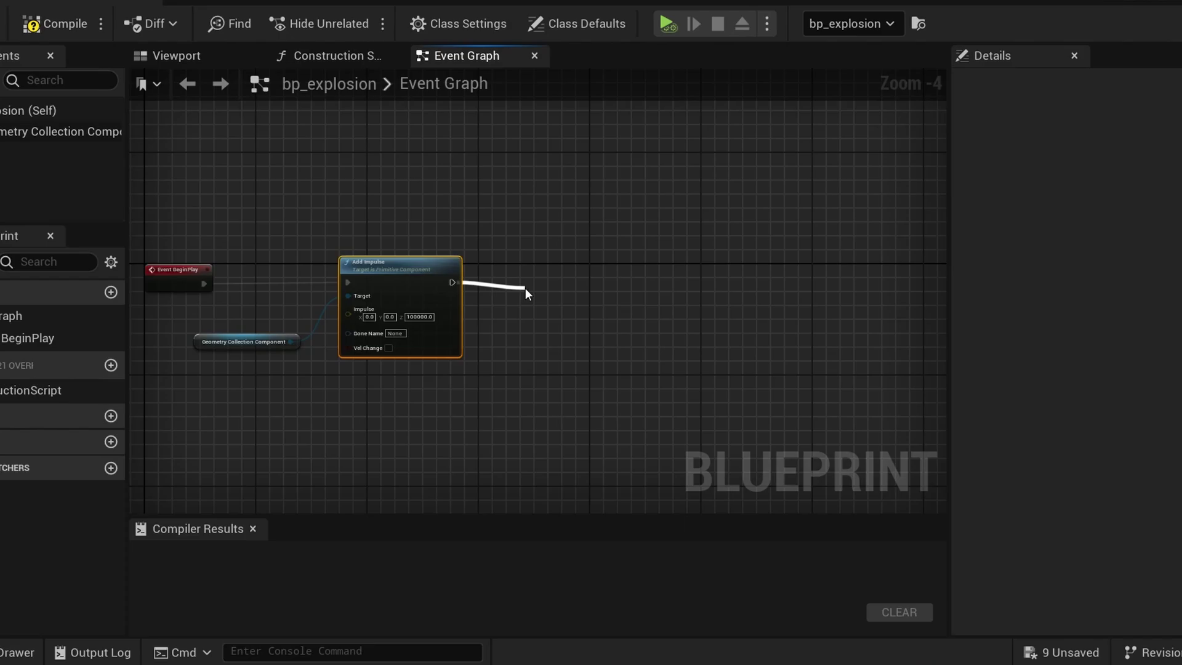
{"action": "type", "text": "delay"}
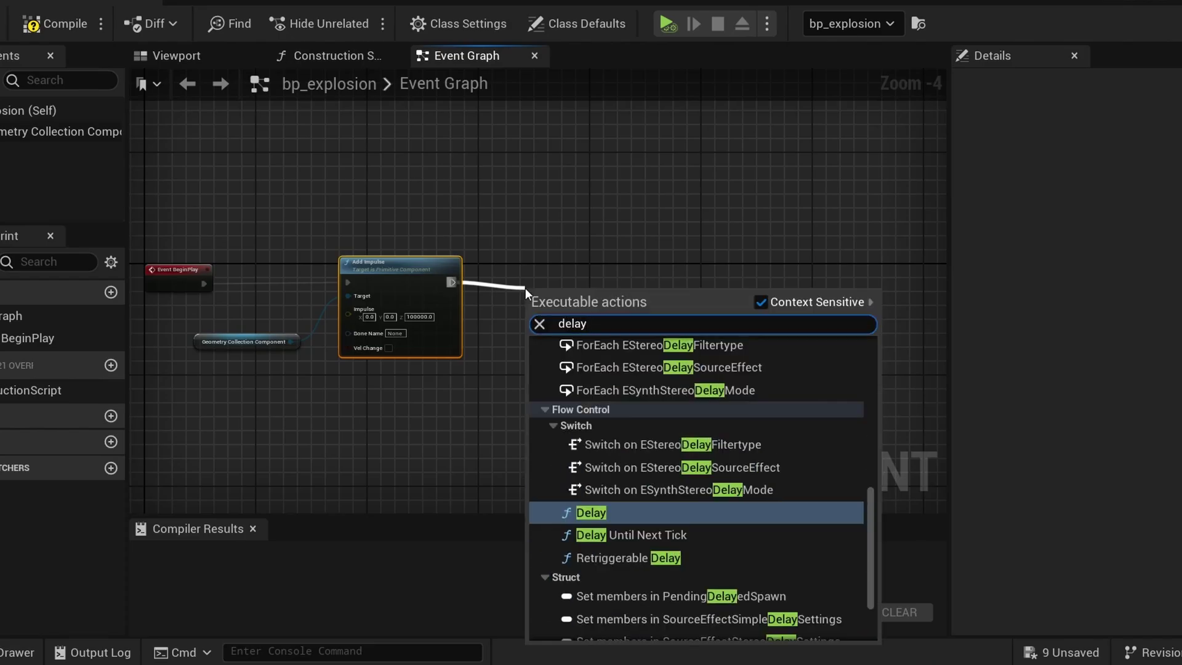
{"action": "key", "text": "Return"}
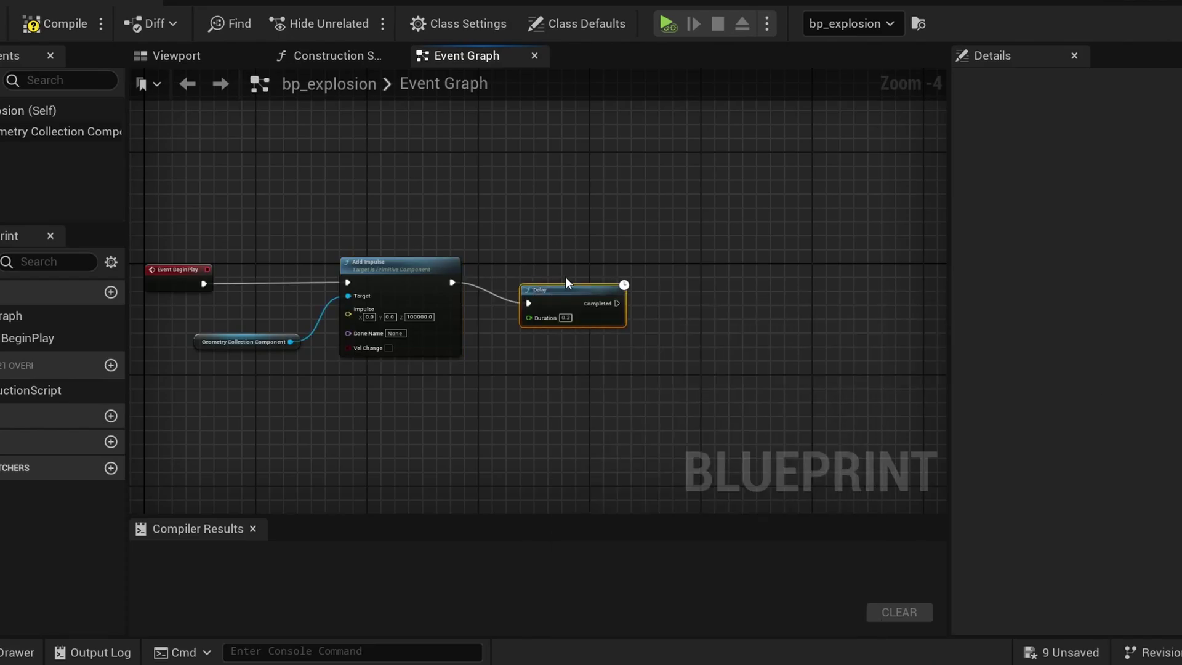
{"action": "left_click_drag", "start_coordinate": [566, 288], "coordinate": [567, 269]}
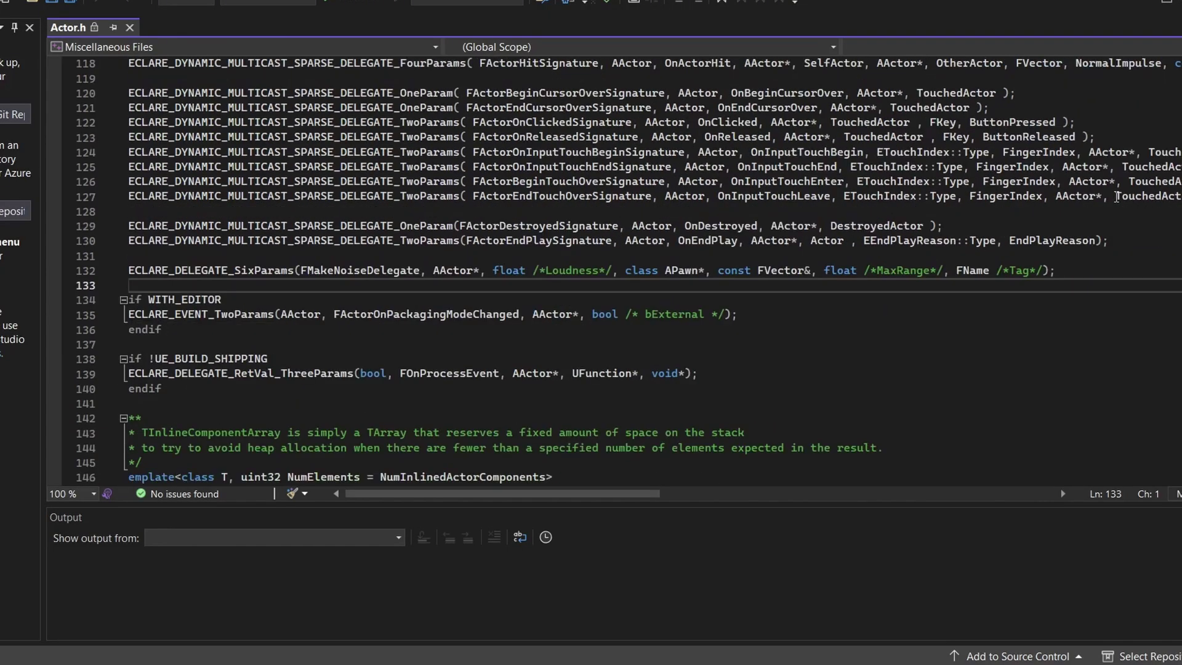
{"action": "scroll", "coordinate": [1117, 196], "scroll_direction": "down", "scroll_amount": 3}
{"action": "scroll", "coordinate": [1116, 197], "scroll_direction": "down", "scroll_amount": 2}
{"action": "scroll", "coordinate": [1116, 197], "scroll_direction": "down", "scroll_amount": 1}
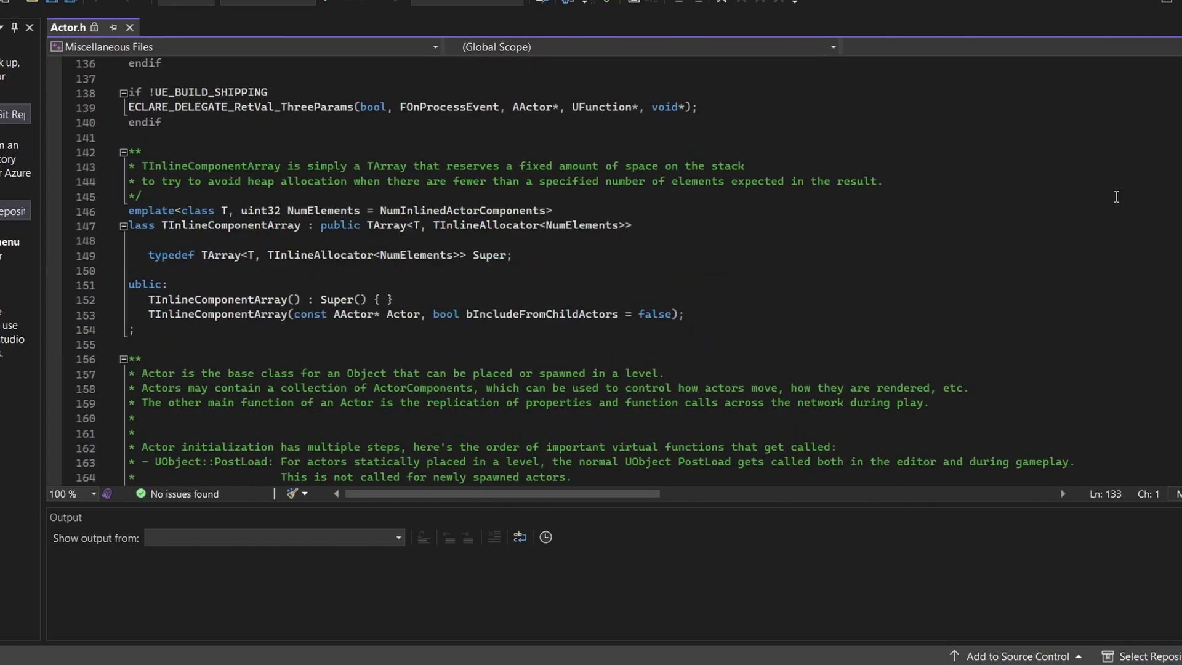
{"action": "scroll", "coordinate": [1116, 197], "scroll_direction": "down", "scroll_amount": 7}
{"action": "scroll", "coordinate": [1116, 197], "scroll_direction": "down", "scroll_amount": 13}
{"action": "scroll", "coordinate": [1113, 208], "scroll_direction": "down", "scroll_amount": 5}
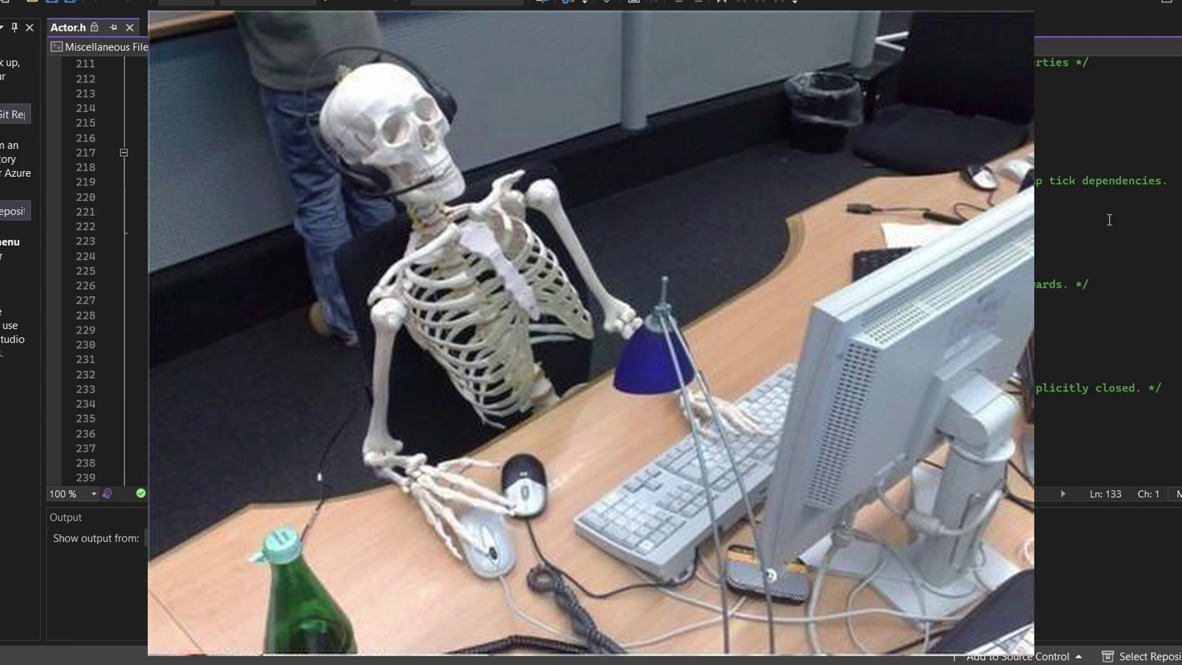
{"action": "scroll", "coordinate": [1109, 220], "scroll_direction": "down", "scroll_amount": 2}
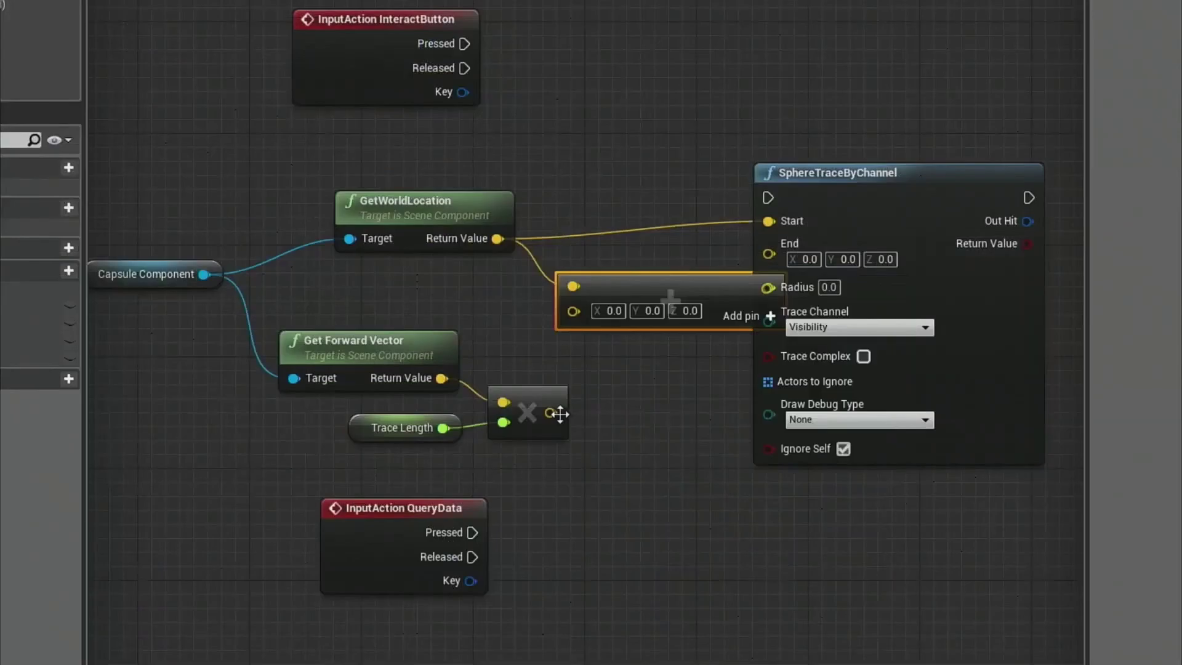
{"action": "mouse_move", "coordinate": [551, 413]}
{"action": "left_mouse_down"}
{"action": "mouse_move", "coordinate": [545, 347]}
{"action": "mouse_move", "coordinate": [572, 312]}
{"action": "left_mouse_up"}
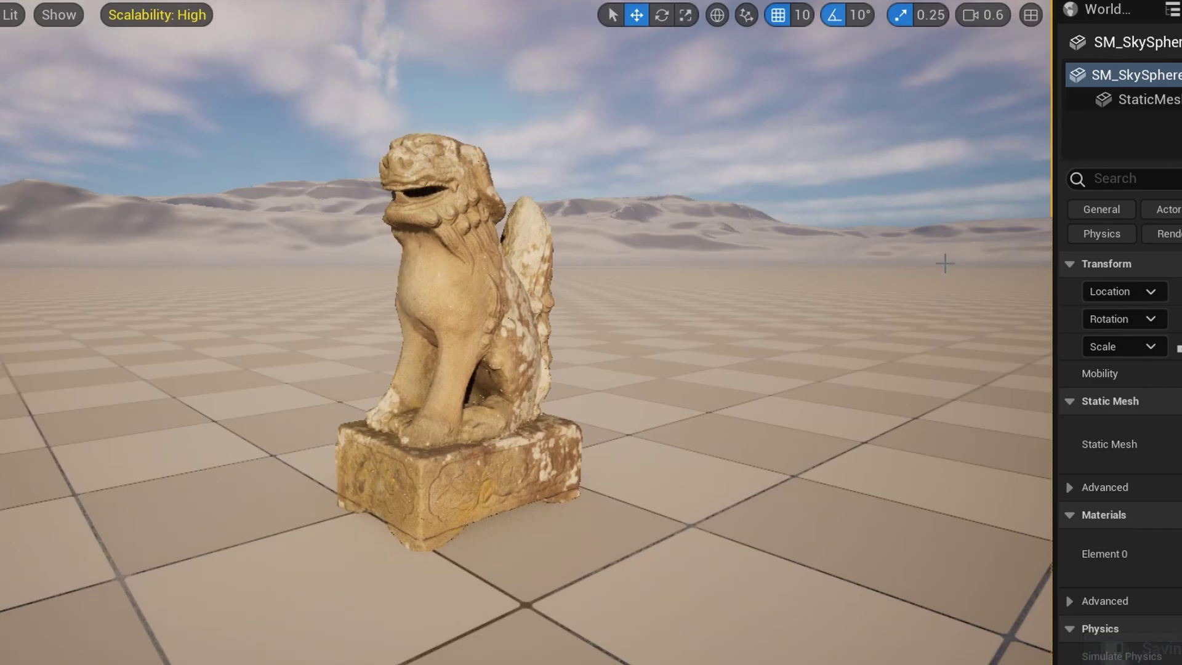
- Fly closer and rotate the lion statue to face the camera, then return to move mode
{"action": "right_click_drag", "start_coordinate": [946, 264], "coordinate": [946, 263]}
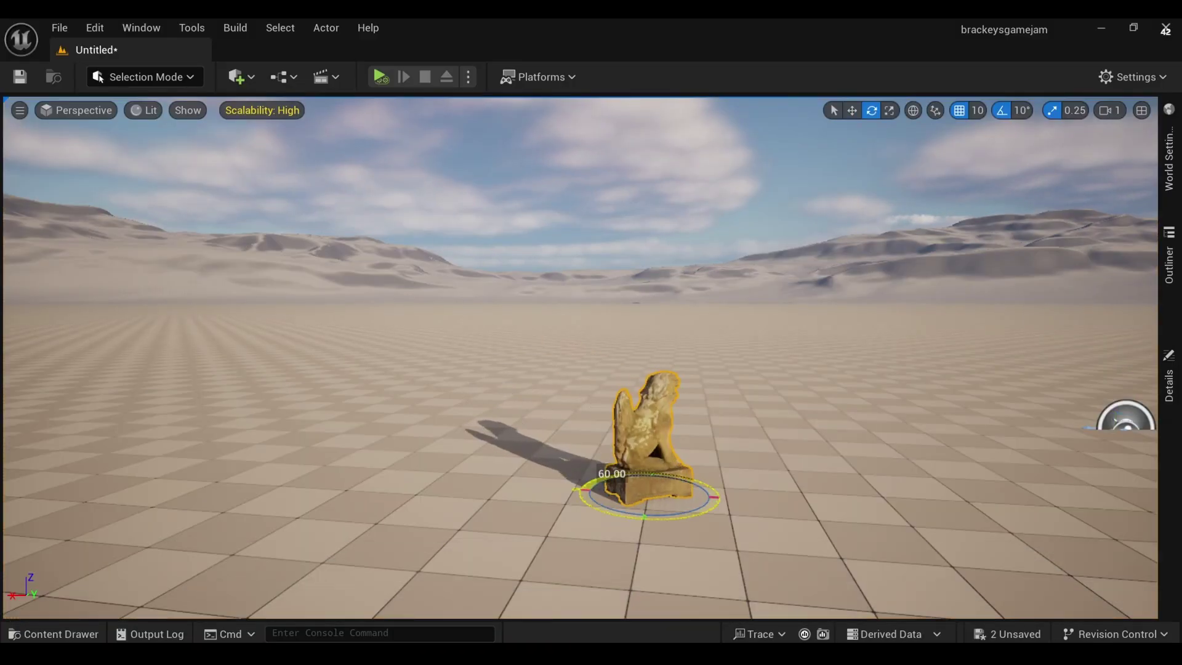
{"action": "left_click_drag", "start_coordinate": [711, 499], "coordinate": [734, 499]}
{"action": "key", "text": "w"}
{"action": "key", "text": "f"}
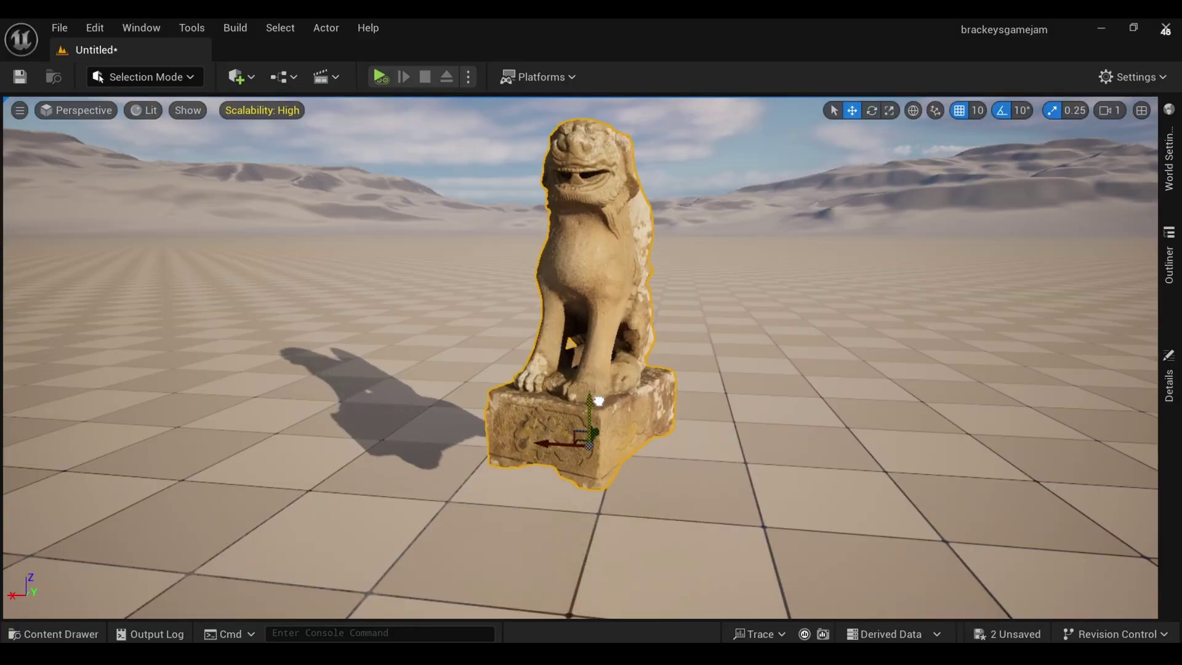
{"action": "scroll", "coordinate": [598, 402], "scroll_direction": "down", "scroll_amount": 4}
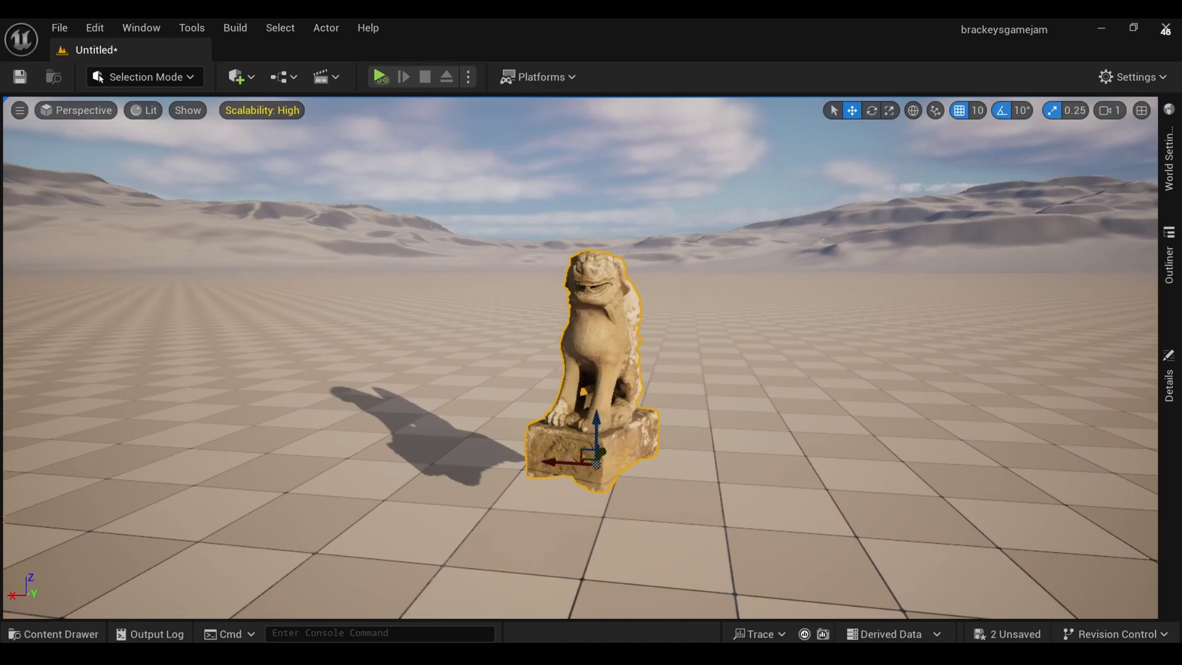
{"action": "left_click", "coordinate": [146, 77]}
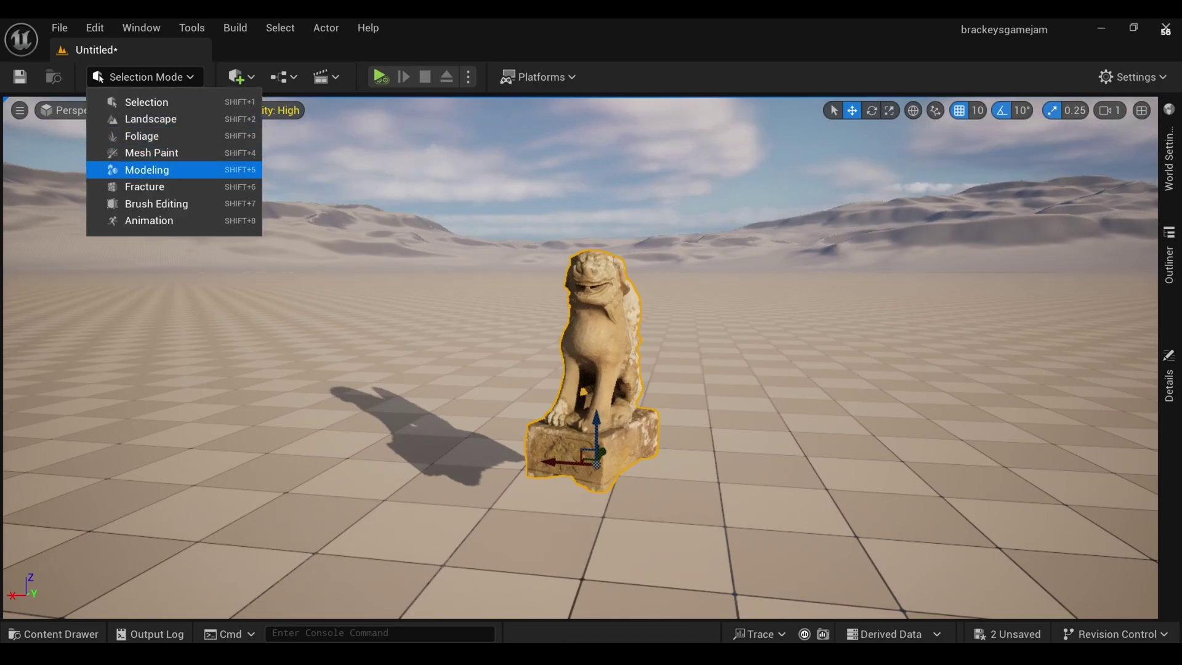
- In Fracture Mode, create a new Geometry Collection from the Komainu statue
{"action": "left_click", "coordinate": [145, 187]}
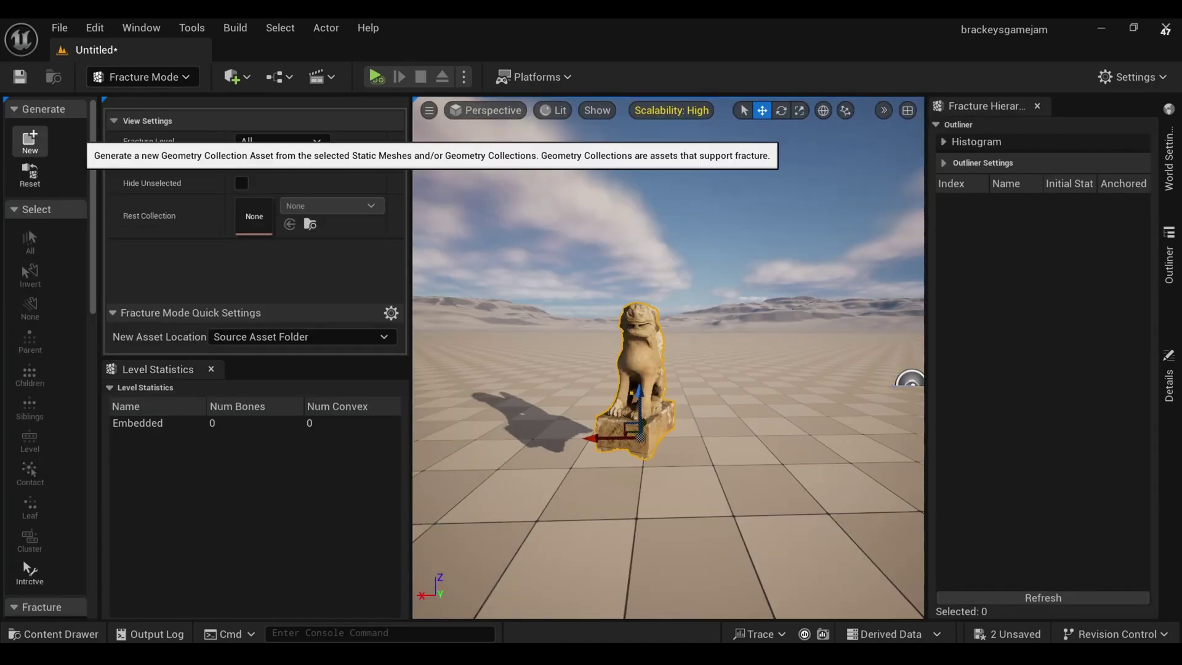
{"action": "left_click", "coordinate": [30, 140]}
{"action": "left_click", "coordinate": [623, 516]}
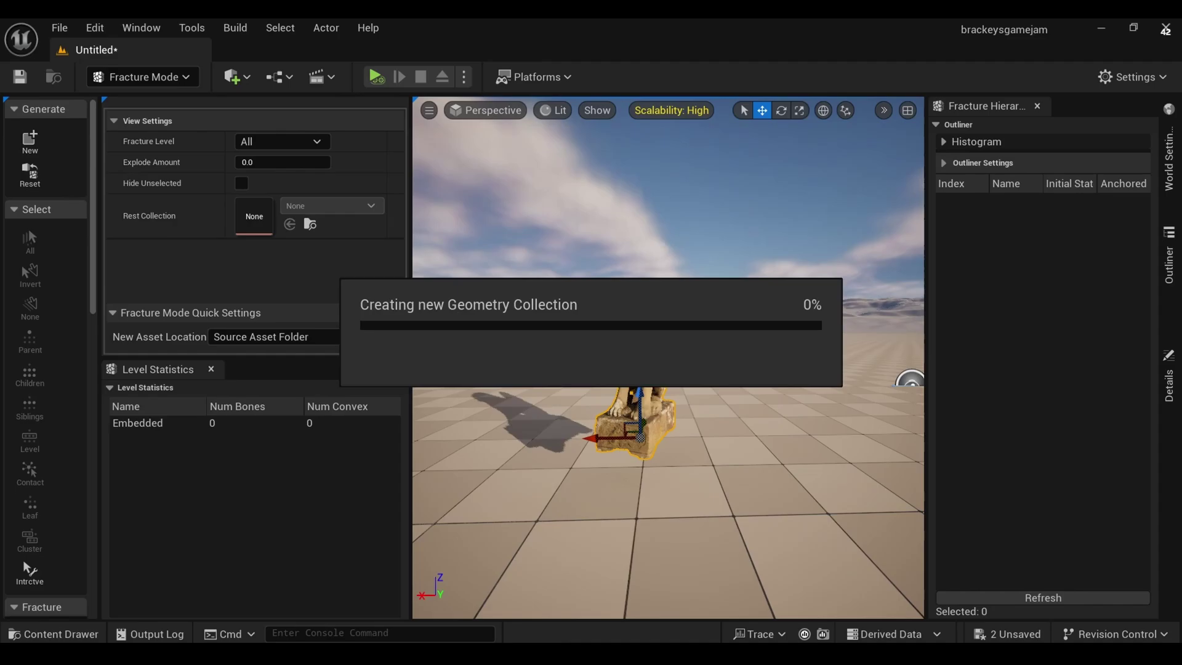
{"action": "scroll", "coordinate": [30, 370], "scroll_direction": "down", "scroll_amount": 5}
- Fracture the statue with Uniform Voronoi into 44 pieces, explode to inspect, and simulate
{"action": "left_click", "coordinate": [30, 302]}
{"action": "left_click", "coordinate": [29, 337]}
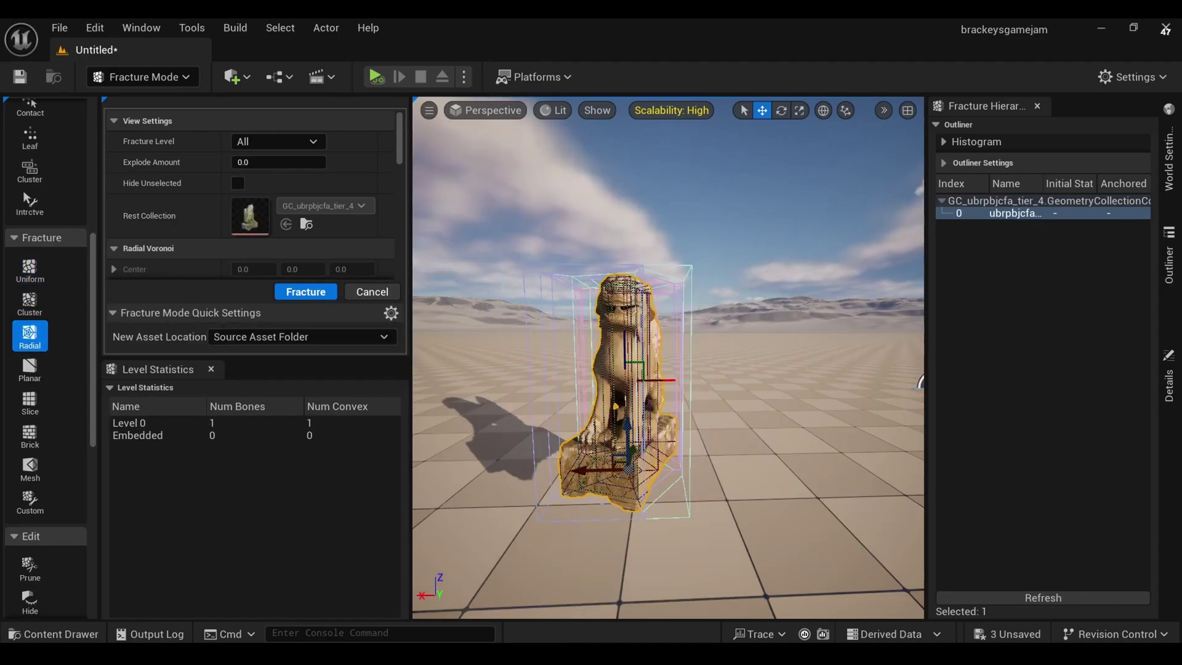
{"action": "left_click", "coordinate": [29, 370]}
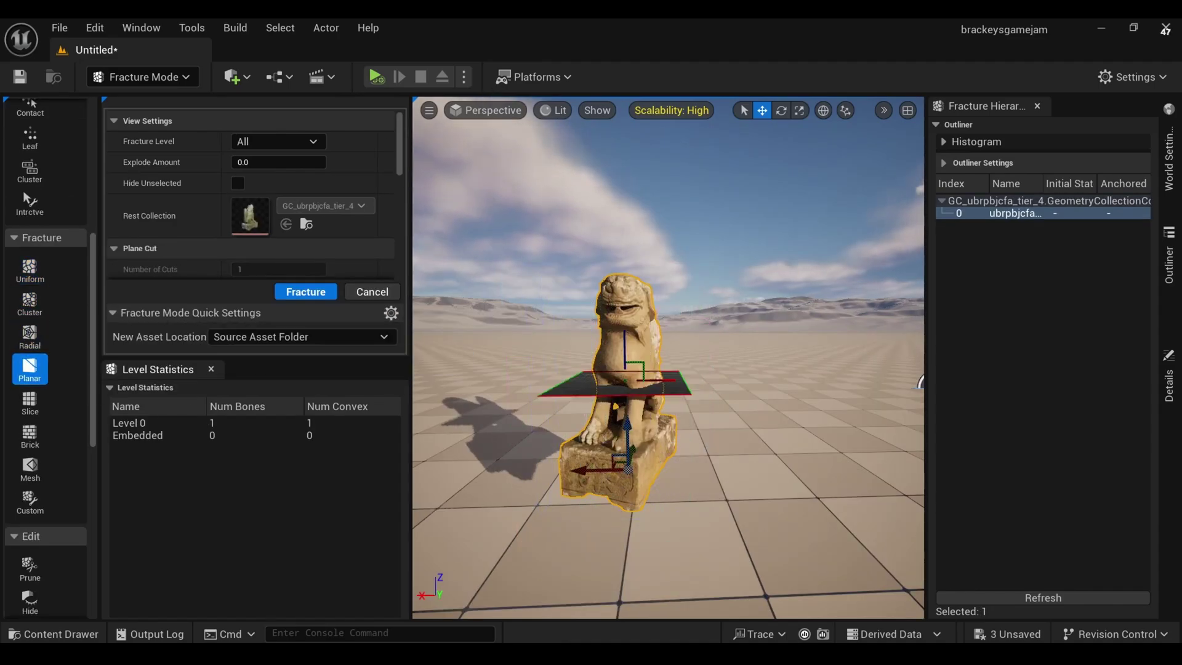
{"action": "left_click", "coordinate": [29, 270]}
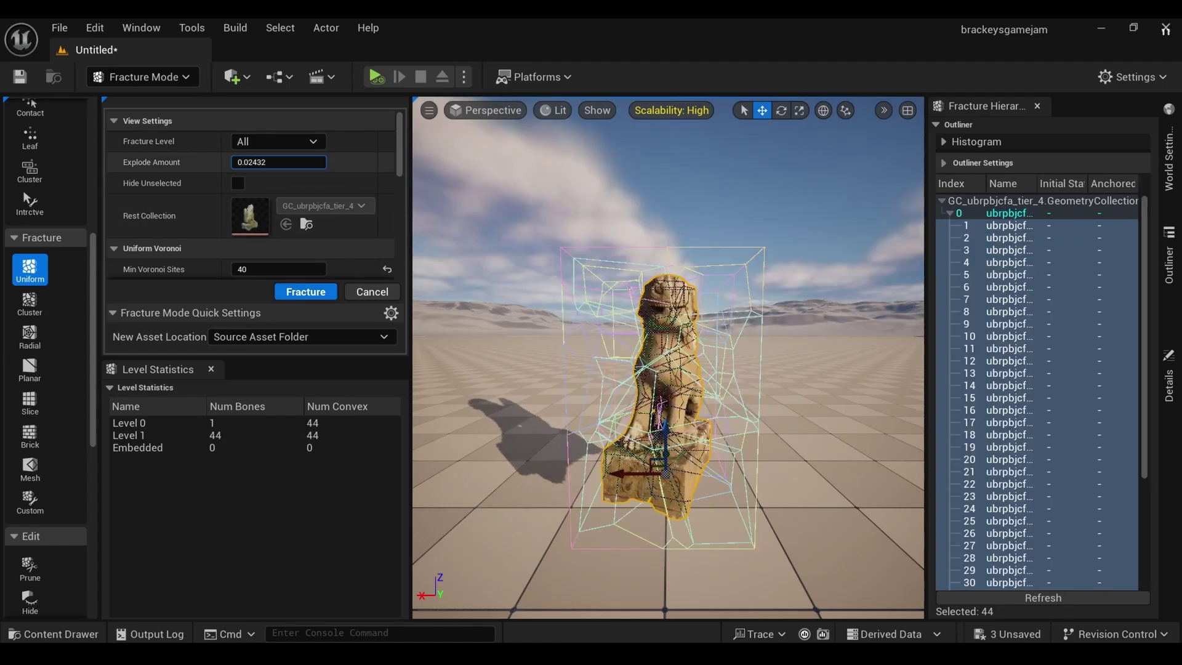
{"action": "mouse_move", "coordinate": [268, 162]}
{"action": "left_mouse_down"}
{"action": "mouse_move", "coordinate": [325, 161]}
{"action": "mouse_move", "coordinate": [238, 161]}
{"action": "left_mouse_up"}
{"action": "left_click", "coordinate": [376, 77]}
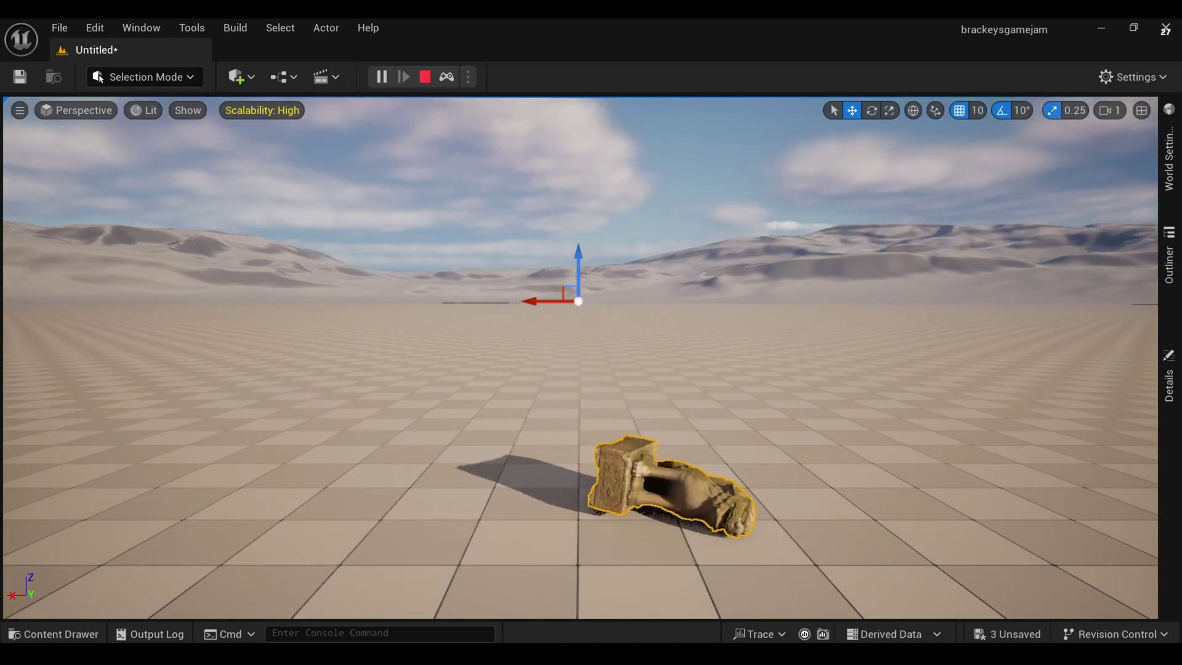
{"action": "right_click_drag", "start_coordinate": [591, 370], "coordinate": [591, 351]}
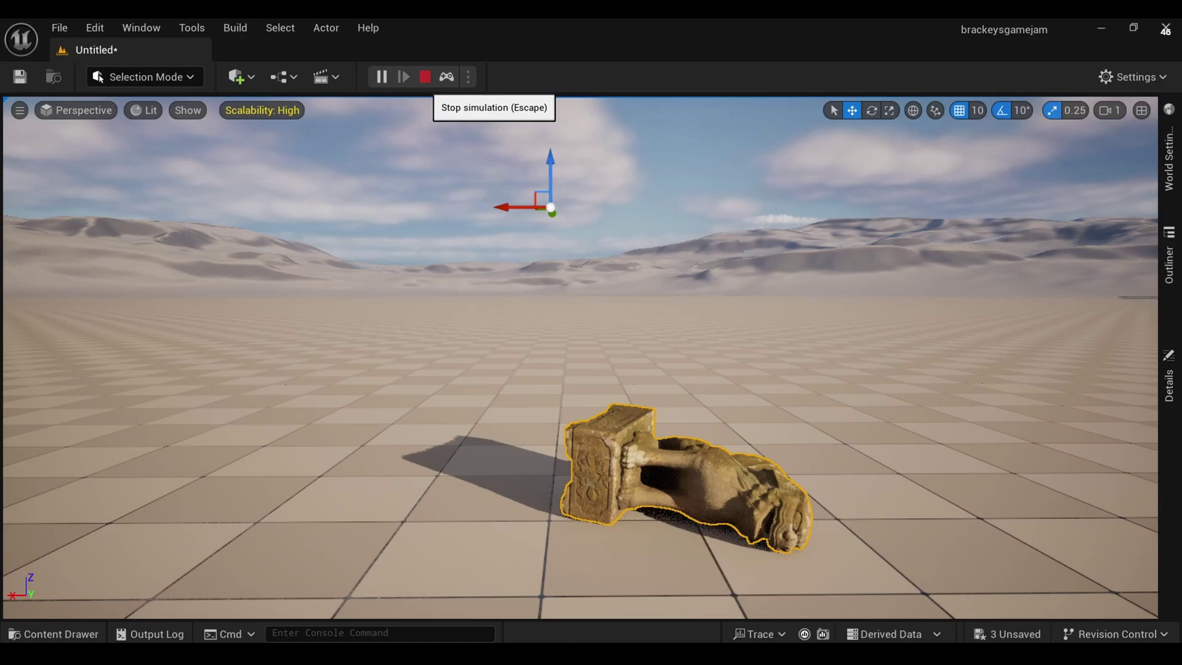
- Stop the simulation so the Komainu geometry collection resets upright
{"action": "left_click", "coordinate": [425, 77]}
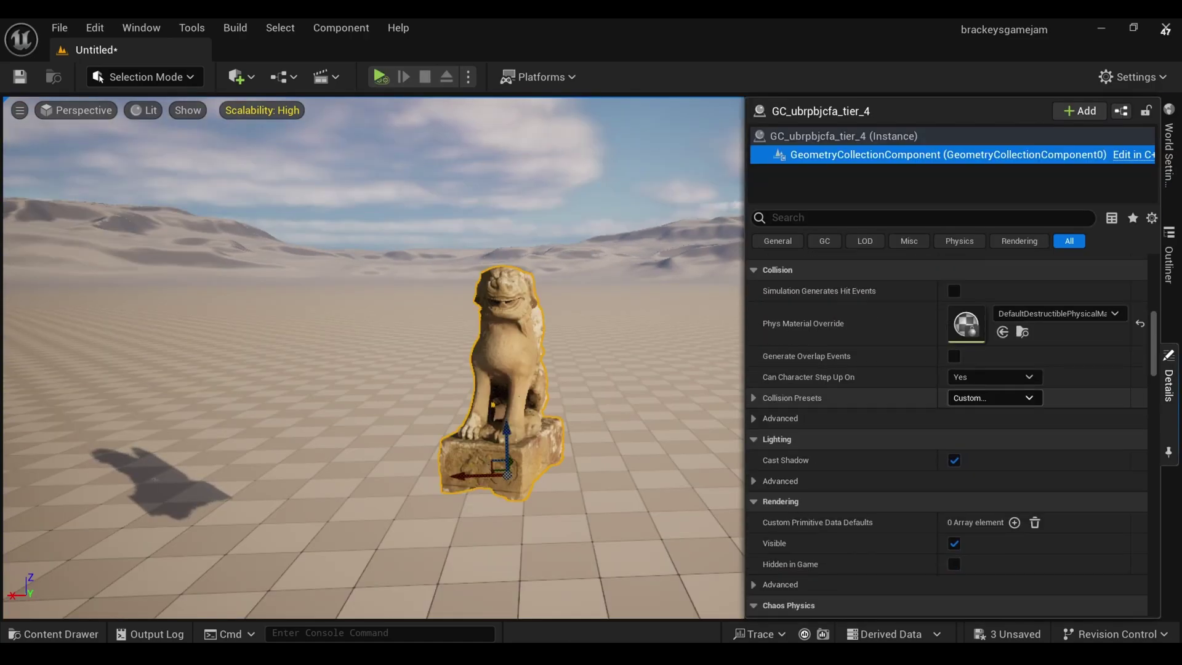
{"action": "scroll", "coordinate": [947, 434], "scroll_direction": "down", "scroll_amount": 5}
{"action": "scroll", "coordinate": [988, 452], "scroll_direction": "down", "scroll_amount": 1}
{"action": "scroll", "coordinate": [990, 453], "scroll_direction": "down", "scroll_amount": 1}
{"action": "scroll", "coordinate": [989, 452], "scroll_direction": "down", "scroll_amount": 1}
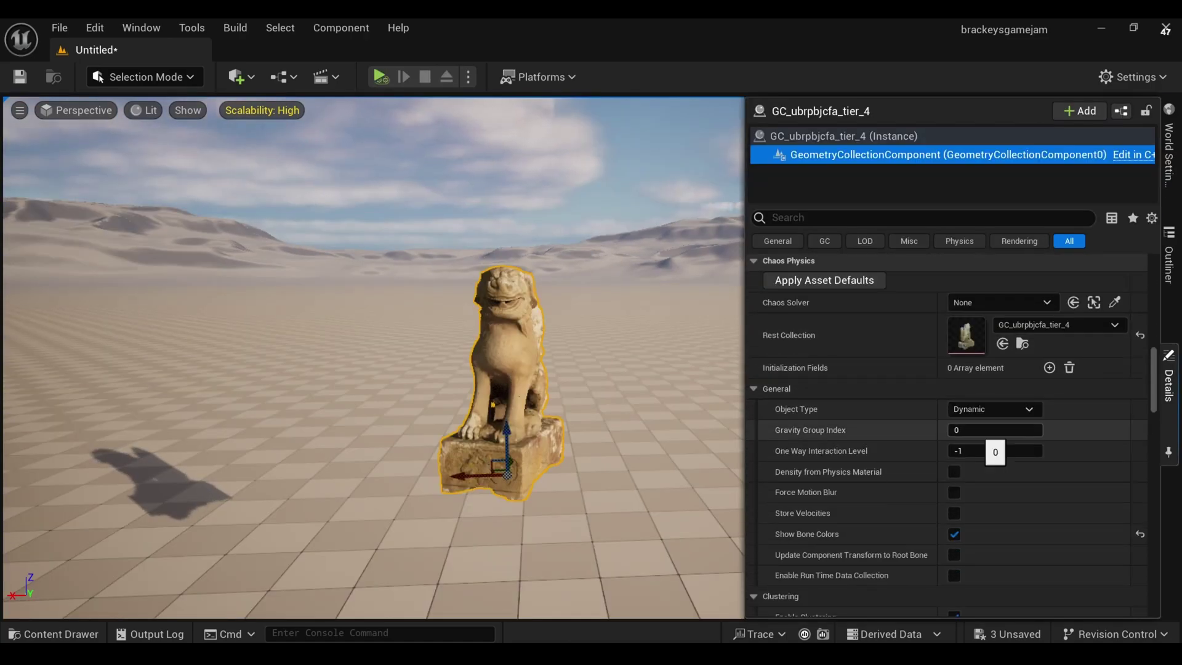
{"action": "scroll", "coordinate": [989, 453], "scroll_direction": "down", "scroll_amount": 6}
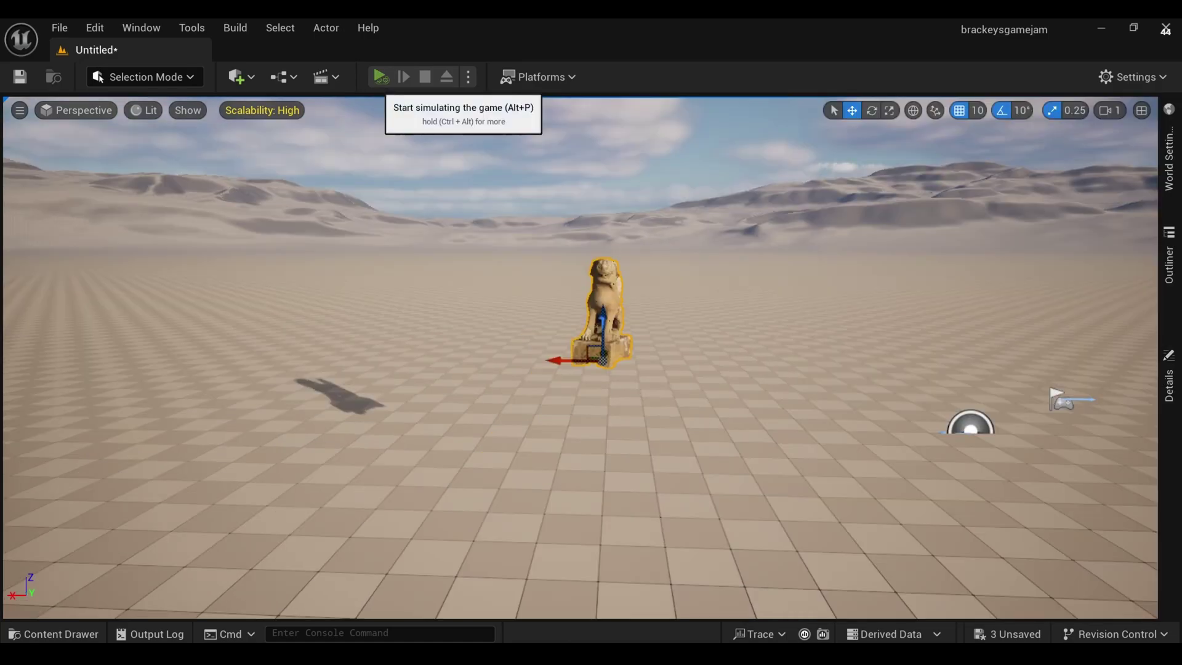
- Simulate the lowered-threshold statue and move the view around its scattered fragments
{"action": "left_click", "coordinate": [380, 76]}
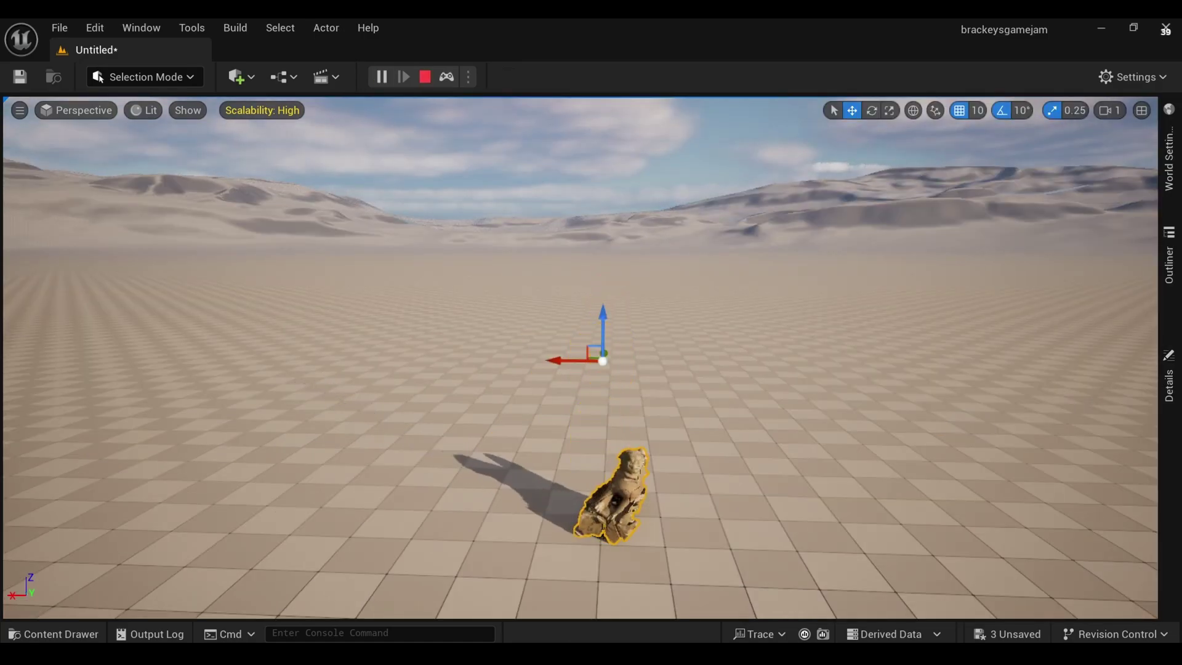
{"action": "right_click_drag", "start_coordinate": [591, 369], "coordinate": [591, 314]}
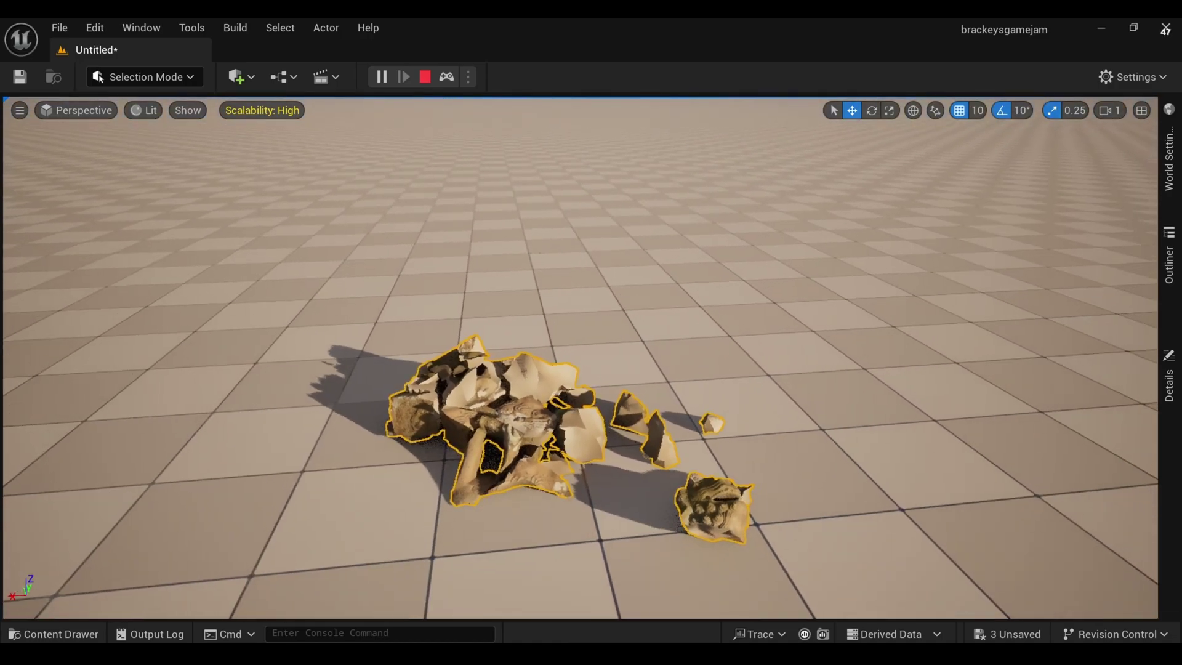
{"action": "right_click_drag", "start_coordinate": [591, 370], "coordinate": [591, 315]}
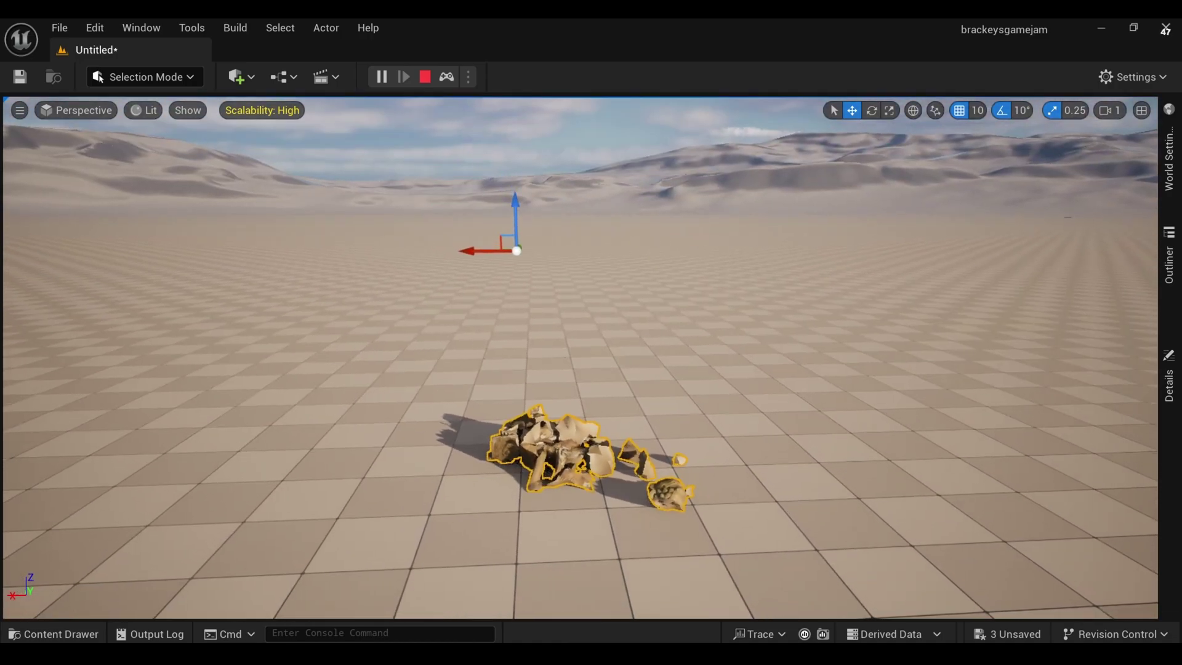
- Stop the simulation to restore the statue and switch the editor to Fracture Mode
{"action": "left_click", "coordinate": [425, 77]}
{"action": "left_click", "coordinate": [104, 79]}
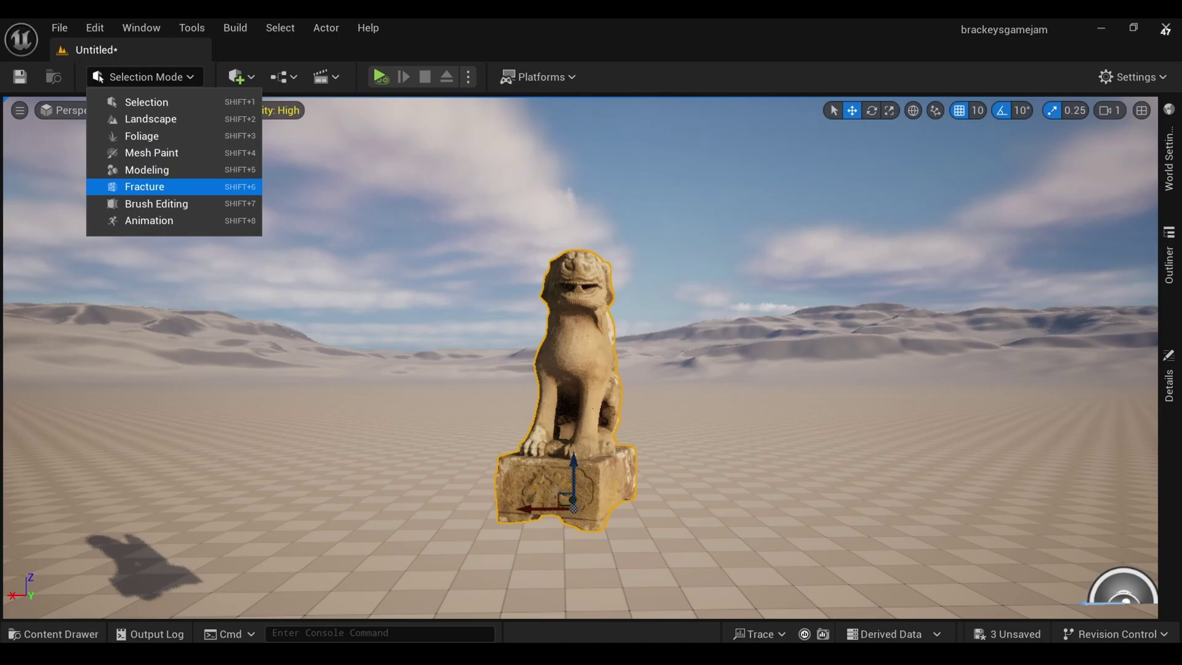
{"action": "left_click", "coordinate": [138, 186]}
{"action": "left_click", "coordinate": [29, 230]}
{"action": "scroll", "coordinate": [38, 278], "scroll_direction": "down", "scroll_amount": 2}
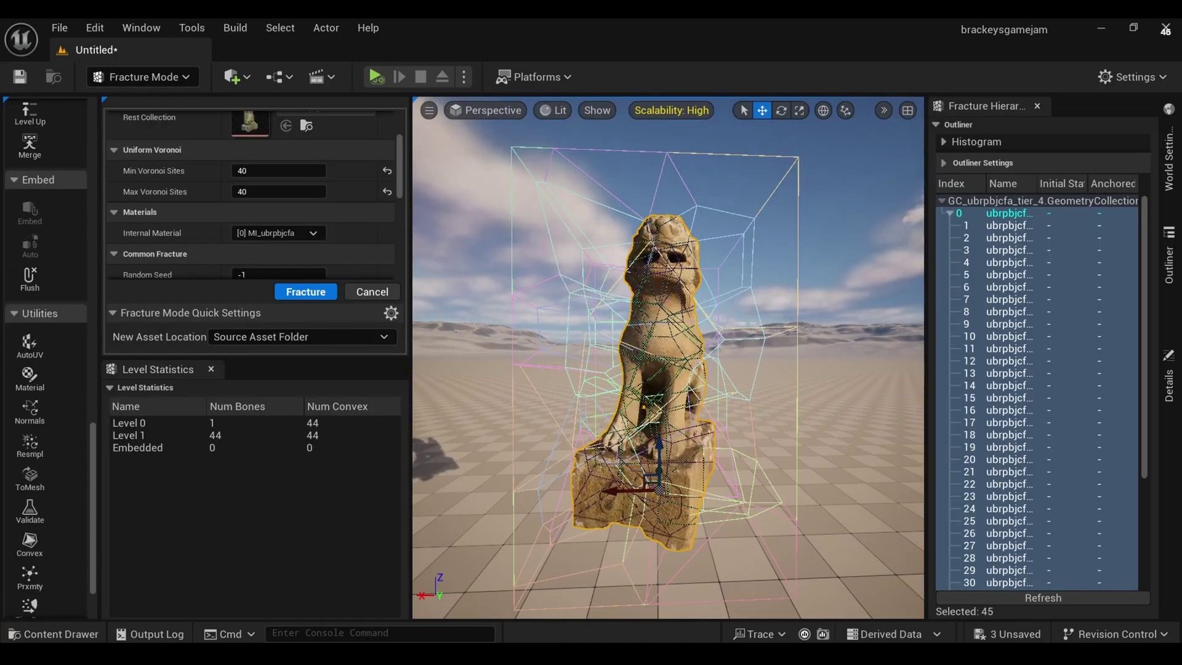
{"action": "scroll", "coordinate": [37, 277], "scroll_direction": "down", "scroll_amount": 2}
{"action": "scroll", "coordinate": [45, 359], "scroll_direction": "down", "scroll_amount": 1}
- Add a second material slot and assign it to Only Internal Faces of the pieces
{"action": "left_click", "coordinate": [28, 296]}
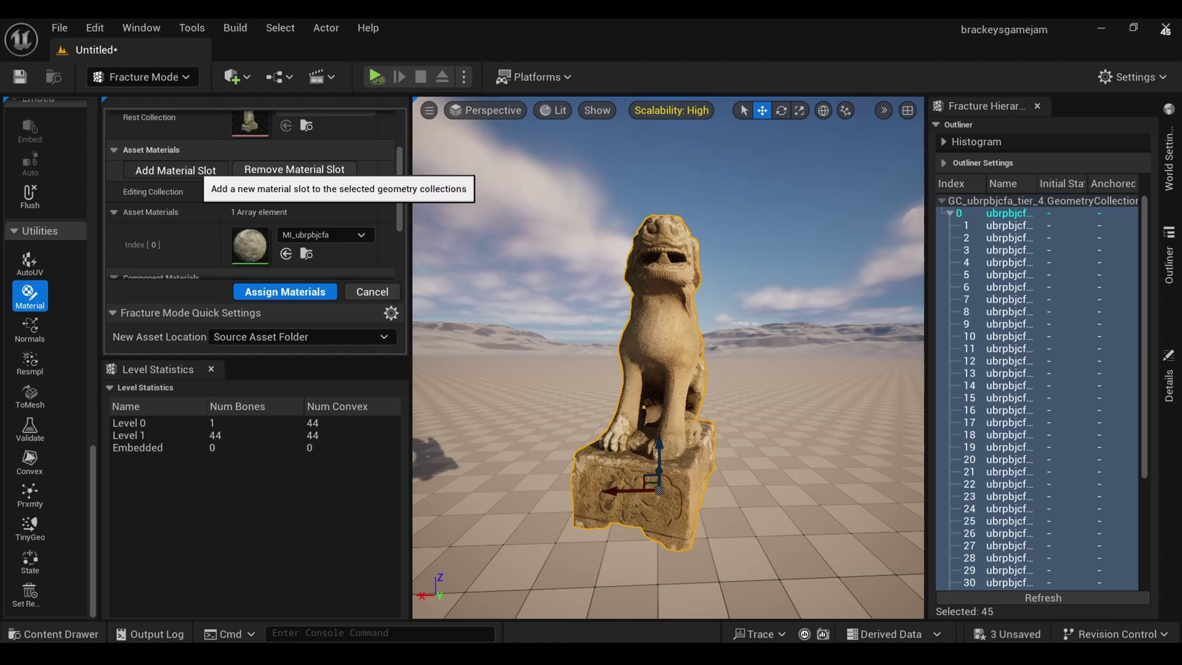
{"action": "left_click", "coordinate": [176, 169]}
{"action": "left_click", "coordinate": [359, 231]}
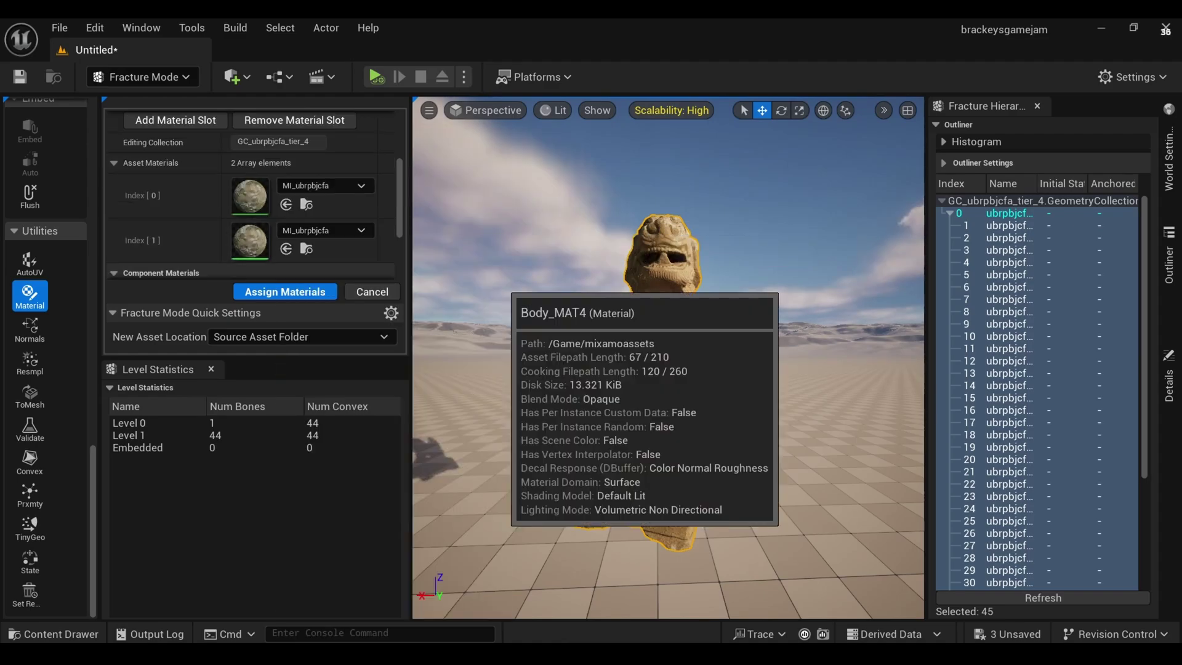
{"action": "left_click", "coordinate": [313, 233]}
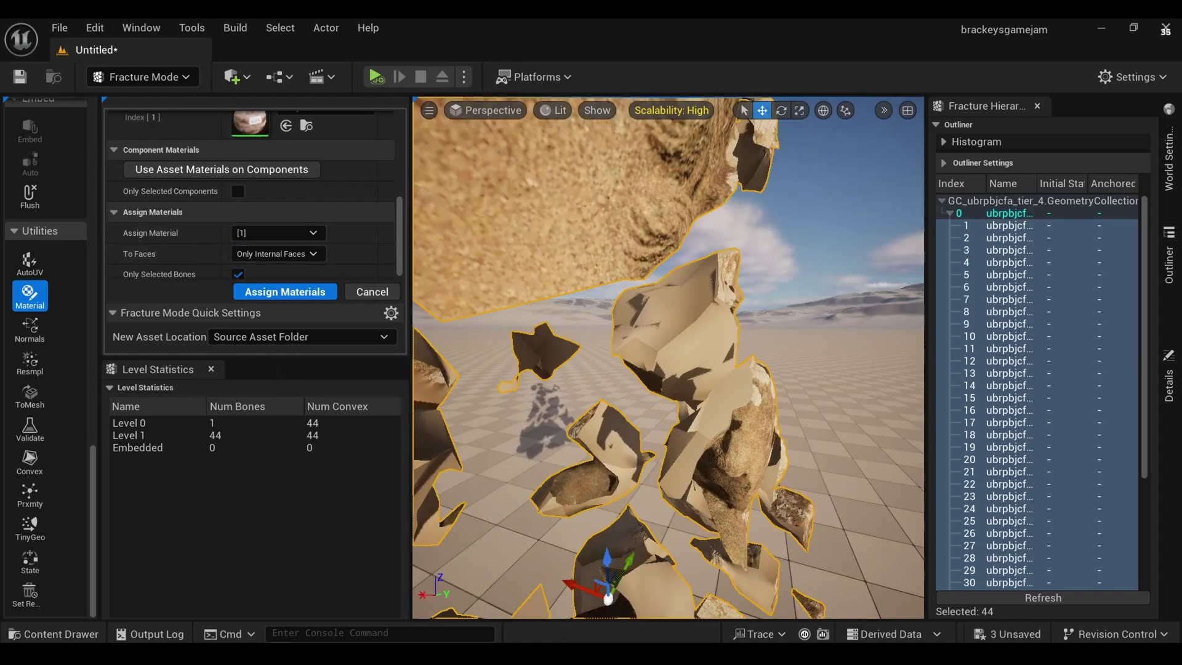
{"action": "left_click", "coordinate": [284, 292]}
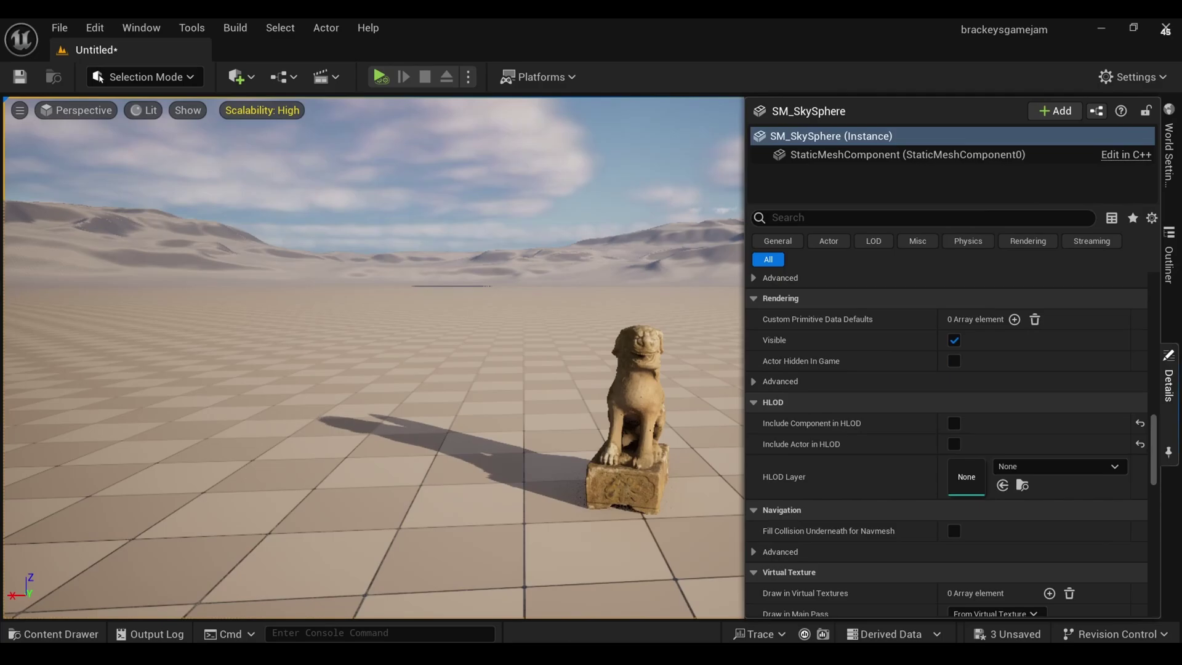
- Create the 'boom' Blueprint from the fractured statue as a GeometryCollectionActor subclass
{"action": "left_click", "coordinate": [1168, 381]}
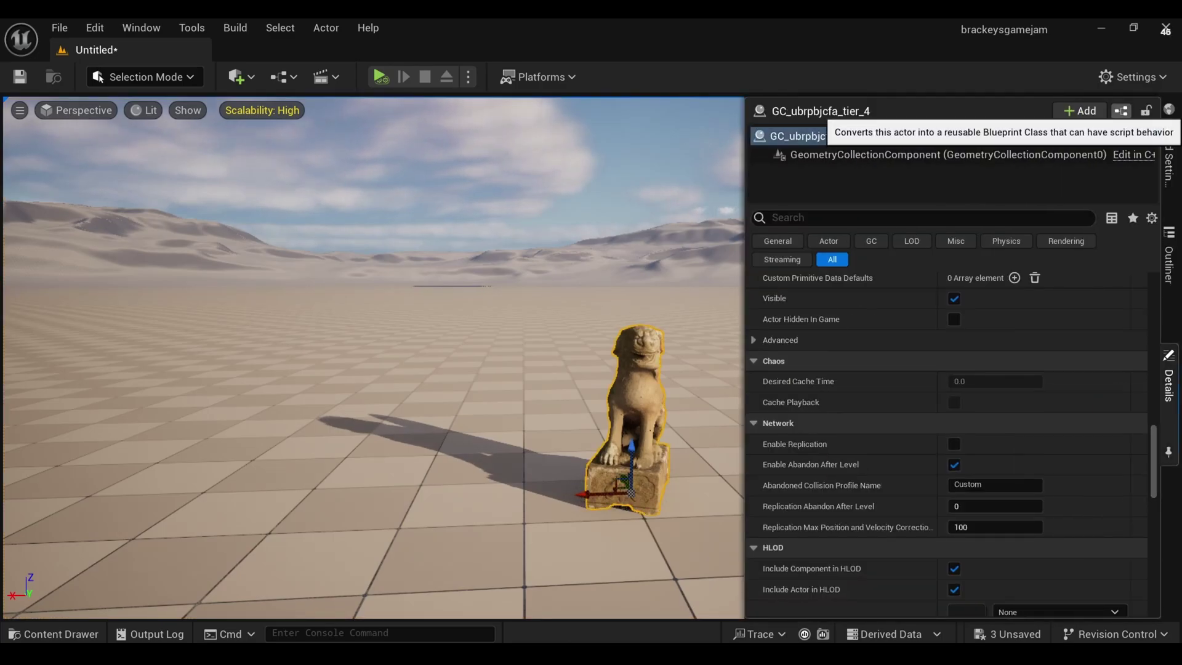
{"action": "left_click", "coordinate": [1120, 109]}
{"action": "type", "text": "boom"}
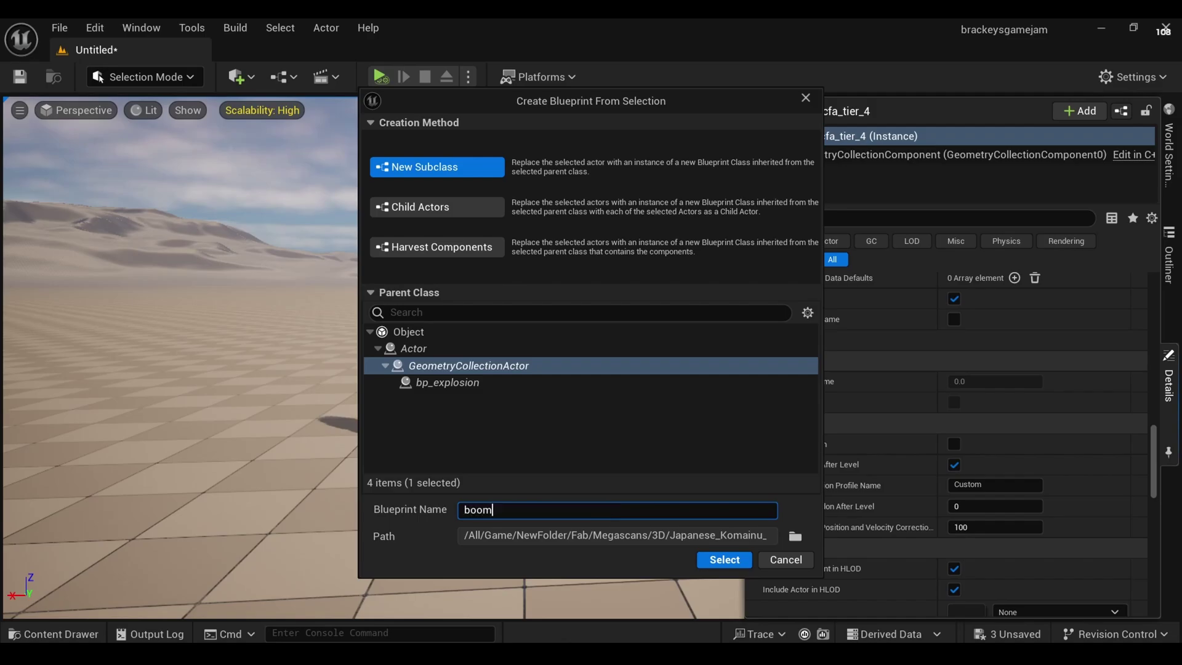
{"action": "key", "text": "Return"}
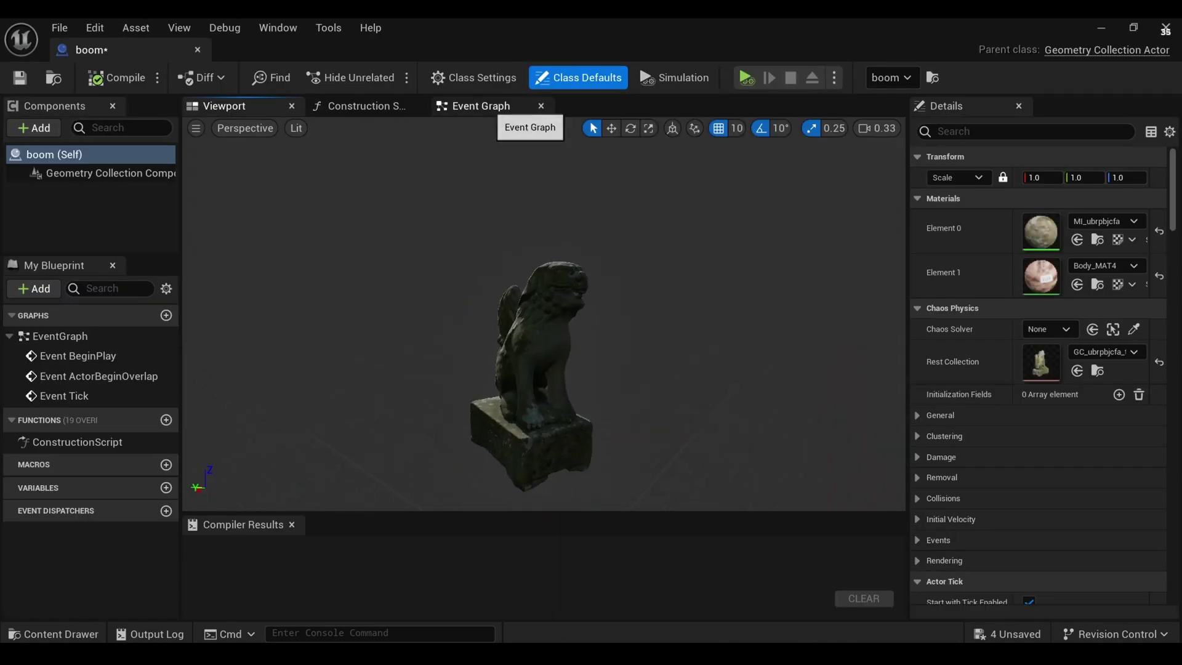
- Delete the Event ActorBeginOverlap and Event Tick nodes from the boom Event Graph
{"action": "left_click", "coordinate": [494, 109]}
{"action": "right_click", "coordinate": [668, 283]}
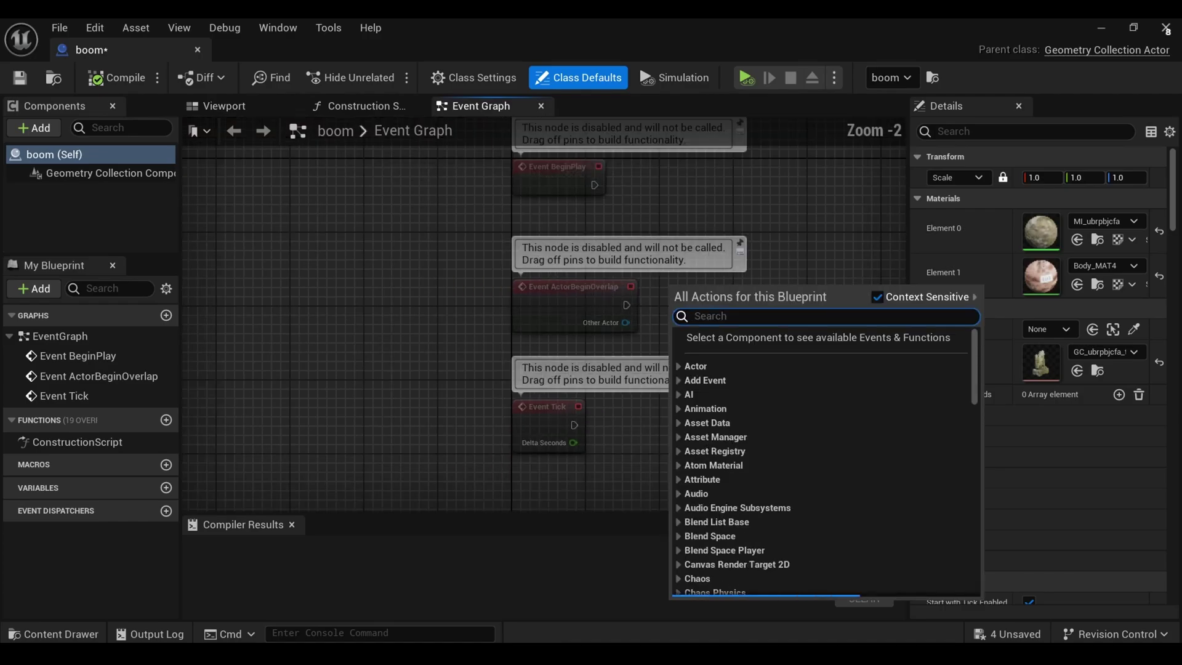
{"action": "key", "text": "Escape"}
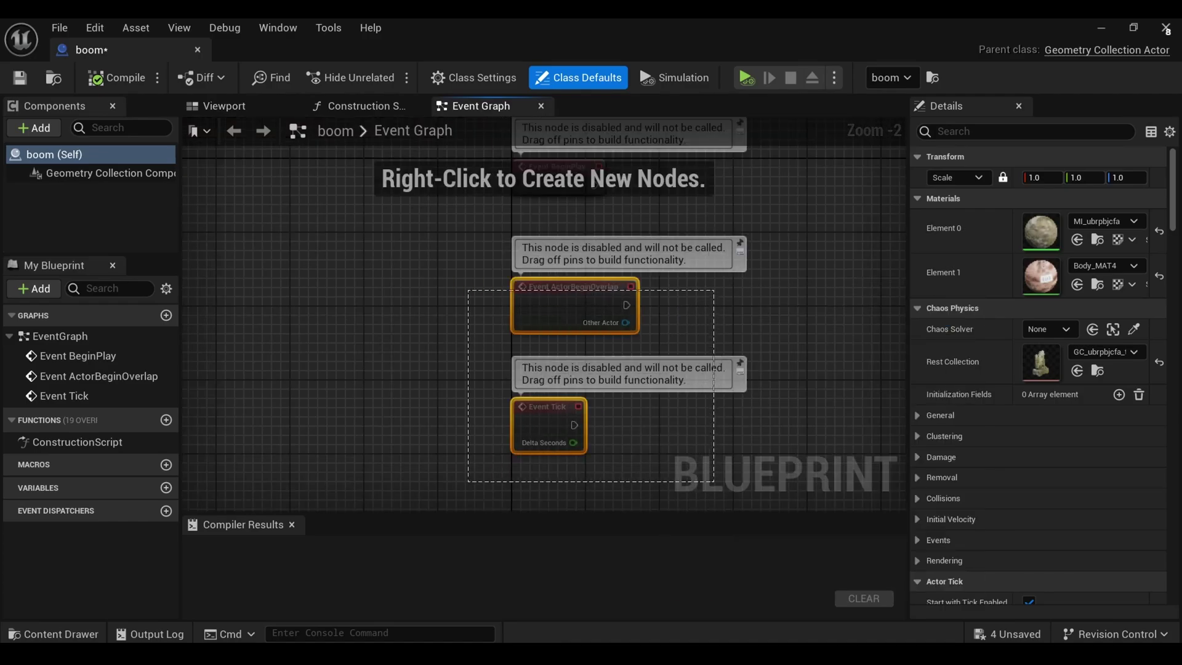
{"action": "left_click_drag", "start_coordinate": [714, 482], "coordinate": [714, 480]}
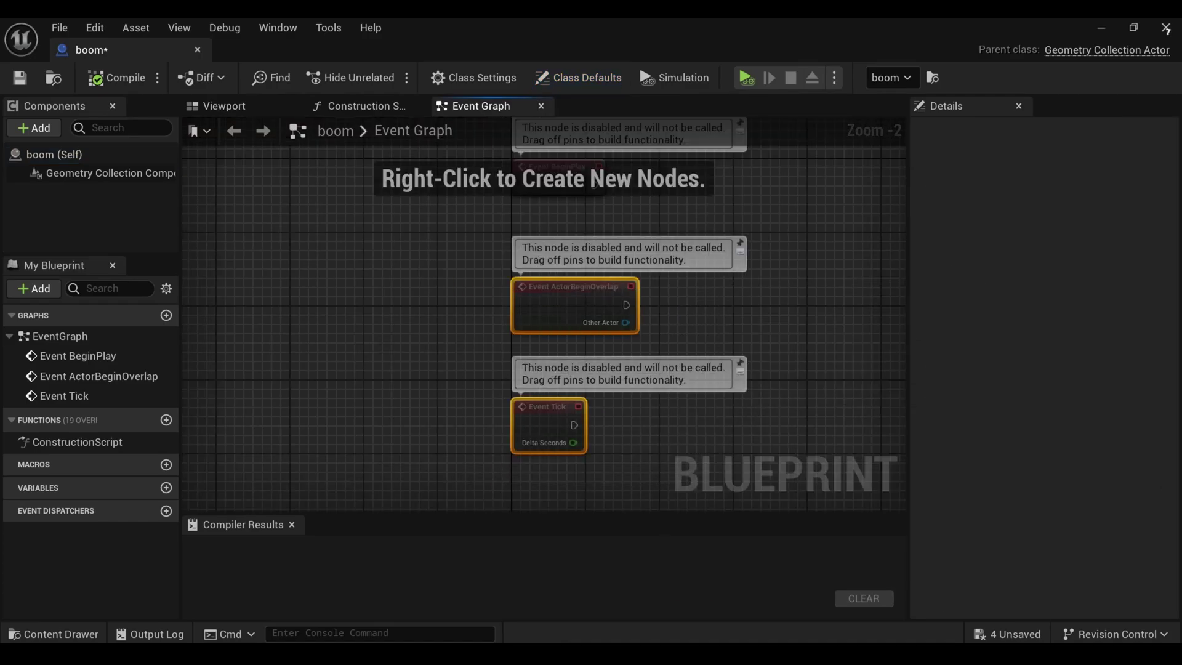
{"action": "key", "text": "Delete"}
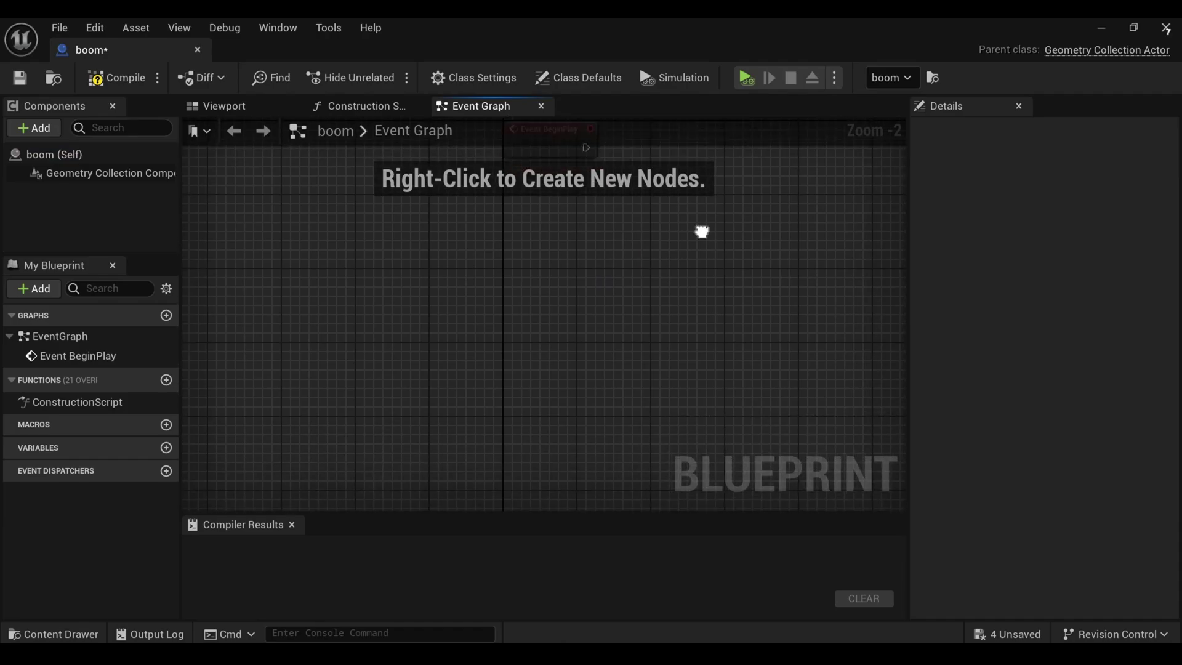
- Centre Event BeginPlay, compile, and bring the Geometry Collection Component into the graph
{"action": "right_click_drag", "start_coordinate": [702, 274], "coordinate": [614, 447]}
{"action": "scroll", "coordinate": [465, 399], "scroll_direction": "up", "scroll_amount": 2}
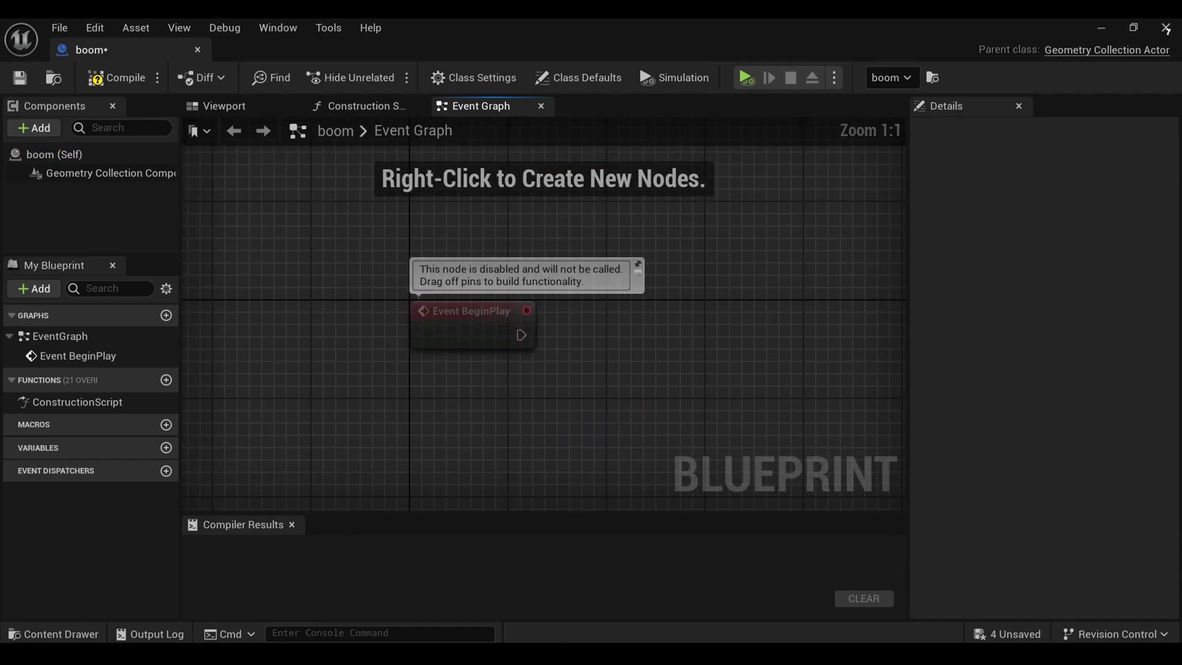
{"action": "right_click_drag", "start_coordinate": [614, 403], "coordinate": [635, 388]}
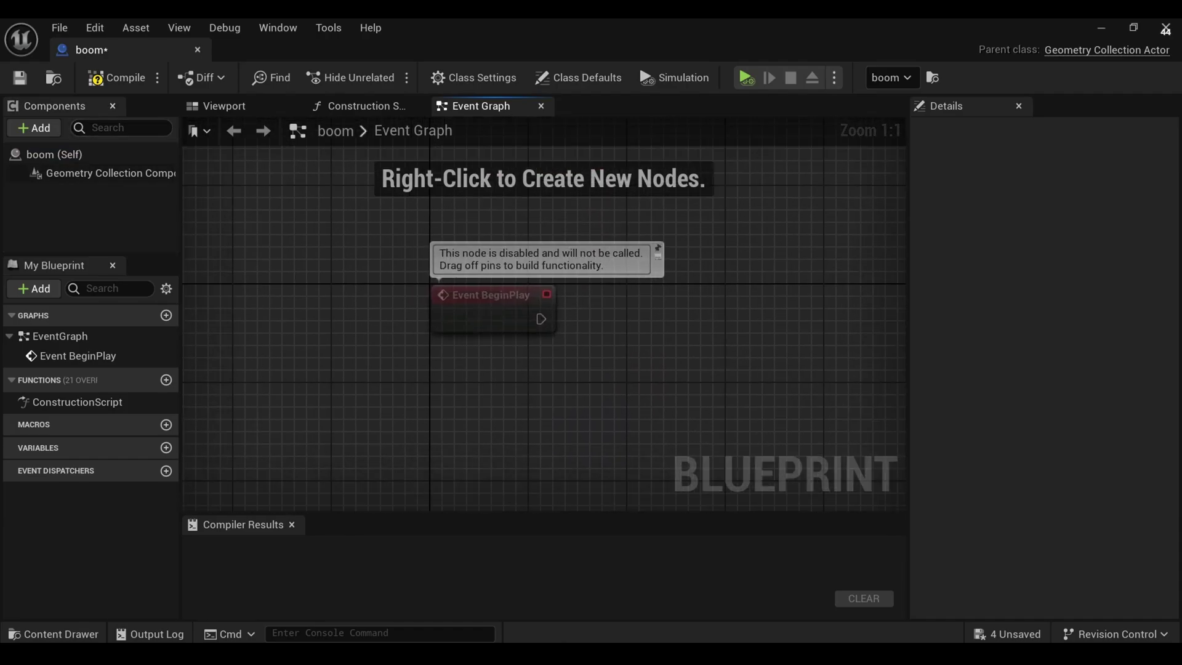
{"action": "left_click", "coordinate": [118, 77]}
{"action": "mouse_move", "coordinate": [148, 173]}
{"action": "left_mouse_down"}
{"action": "mouse_move", "coordinate": [600, 397]}
{"action": "mouse_move", "coordinate": [647, 385]}
{"action": "left_mouse_up"}
- Add an Add Impulse node targeting the Geometry Collection Component
{"action": "right_click_drag", "start_coordinate": [646, 388], "coordinate": [536, 383]}
{"action": "left_click_drag", "start_coordinate": [547, 392], "coordinate": [630, 331]}
{"action": "type", "text": "add imp"}
{"action": "key", "text": "Return"}
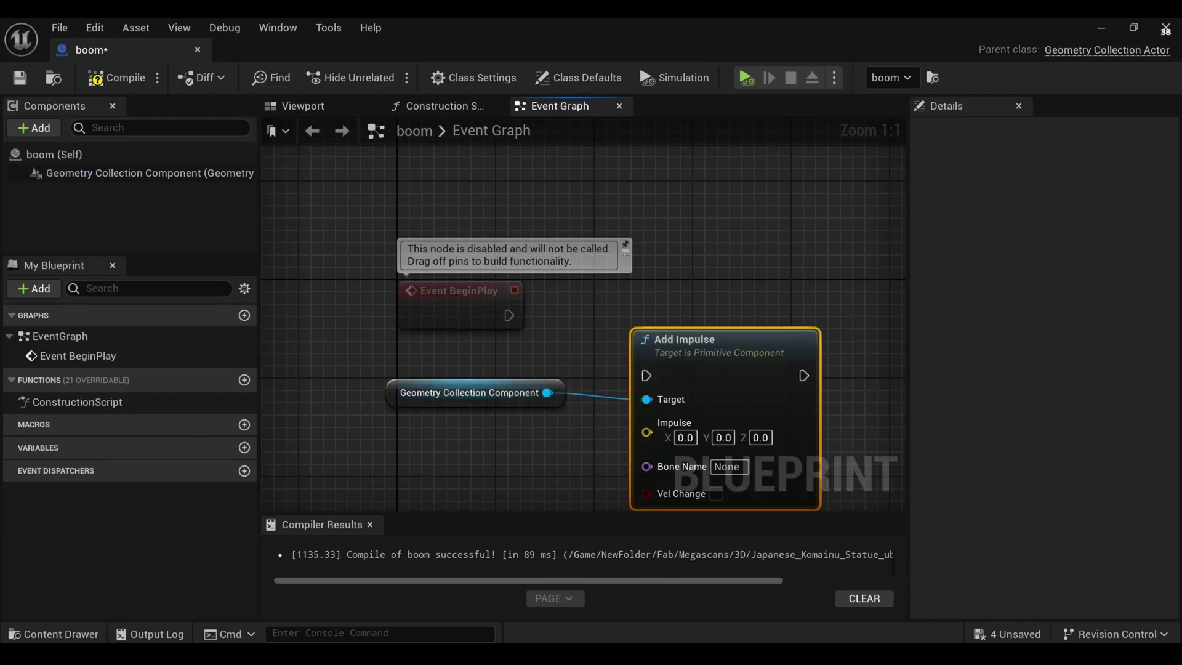
- Chain a Delay and a Play Sound at Location node after Add Impulse
{"action": "right_click_drag", "start_coordinate": [646, 332], "coordinate": [444, 266]}
{"action": "scroll", "coordinate": [572, 300], "scroll_direction": "down", "scroll_amount": 1}
{"action": "left_click_drag", "start_coordinate": [572, 300], "coordinate": [662, 304]}
{"action": "type", "text": "delay"}
{"action": "key", "text": "Return"}
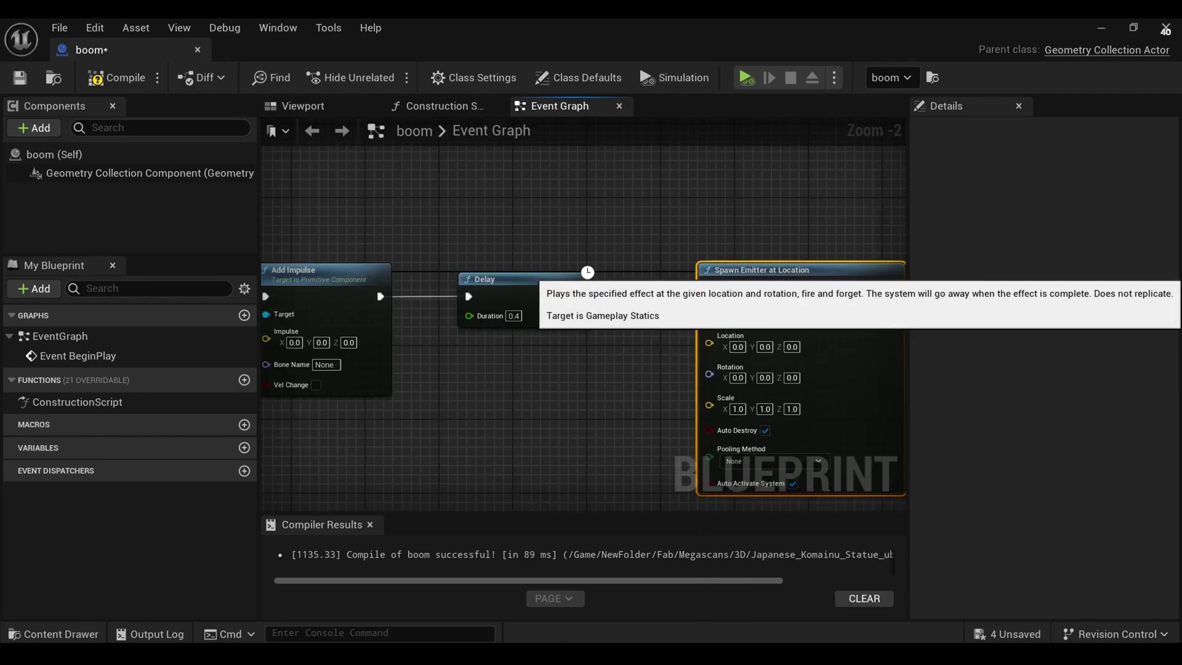
{"action": "key", "text": "Return"}
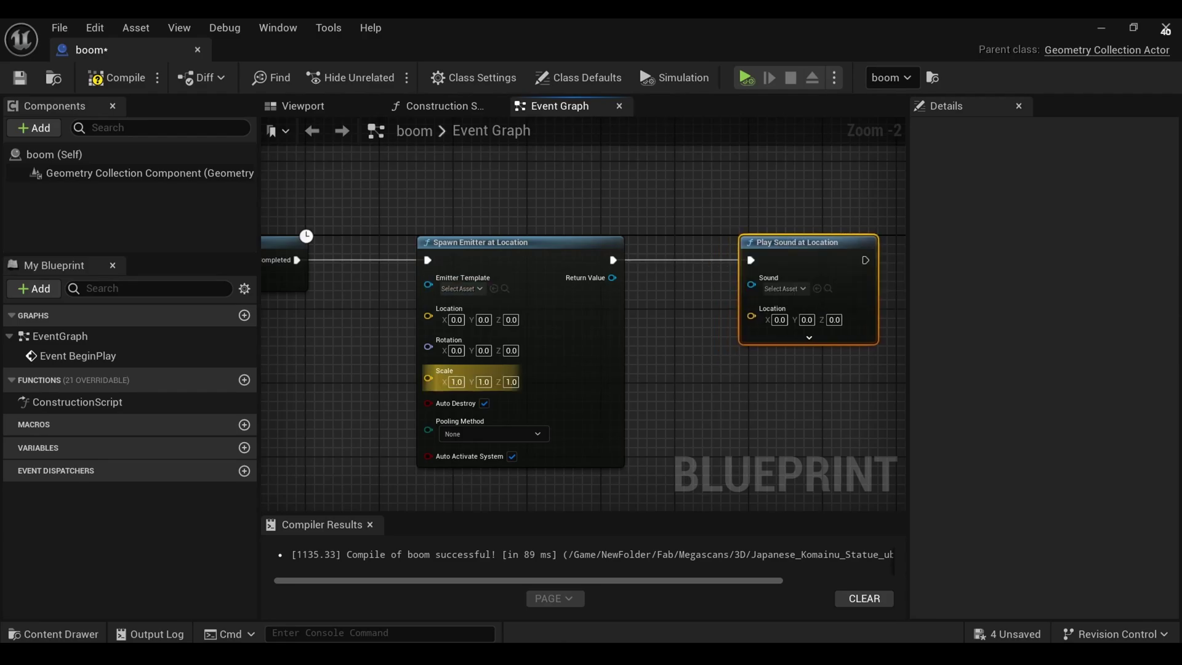
{"action": "scroll", "coordinate": [517, 278], "scroll_direction": "down", "scroll_amount": 1}
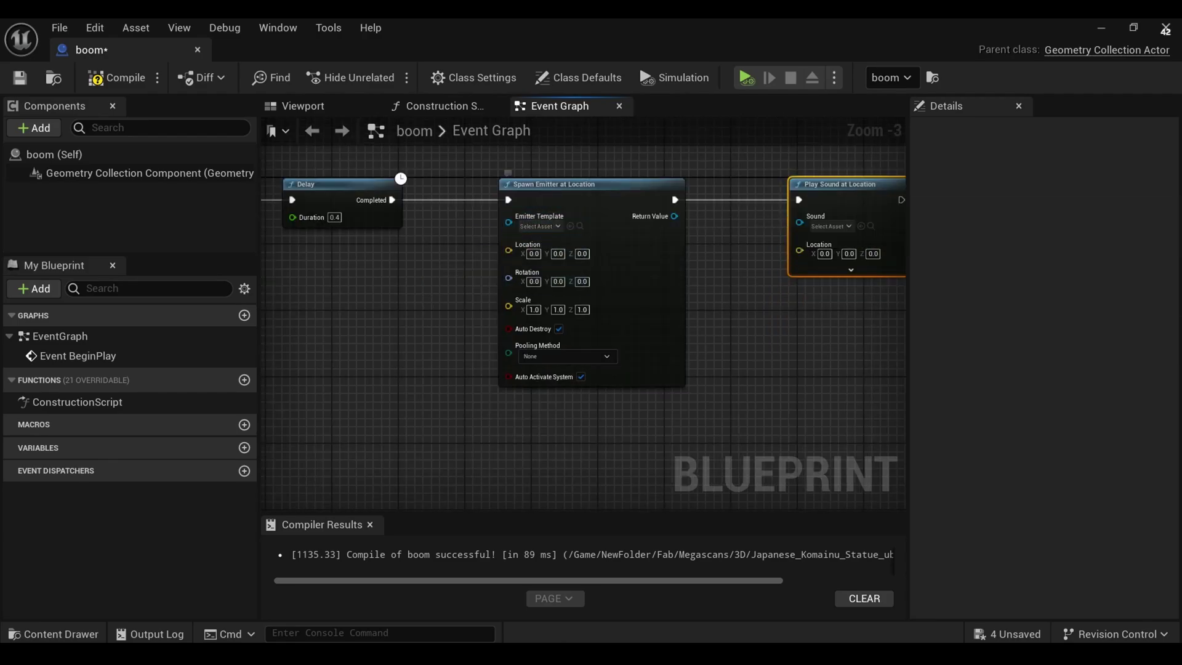
{"action": "right_click_drag", "start_coordinate": [351, 323], "coordinate": [543, 348]}
- Add Get Actor Location and set P_Explosion as the emitter template
{"action": "right_click", "coordinate": [543, 349]}
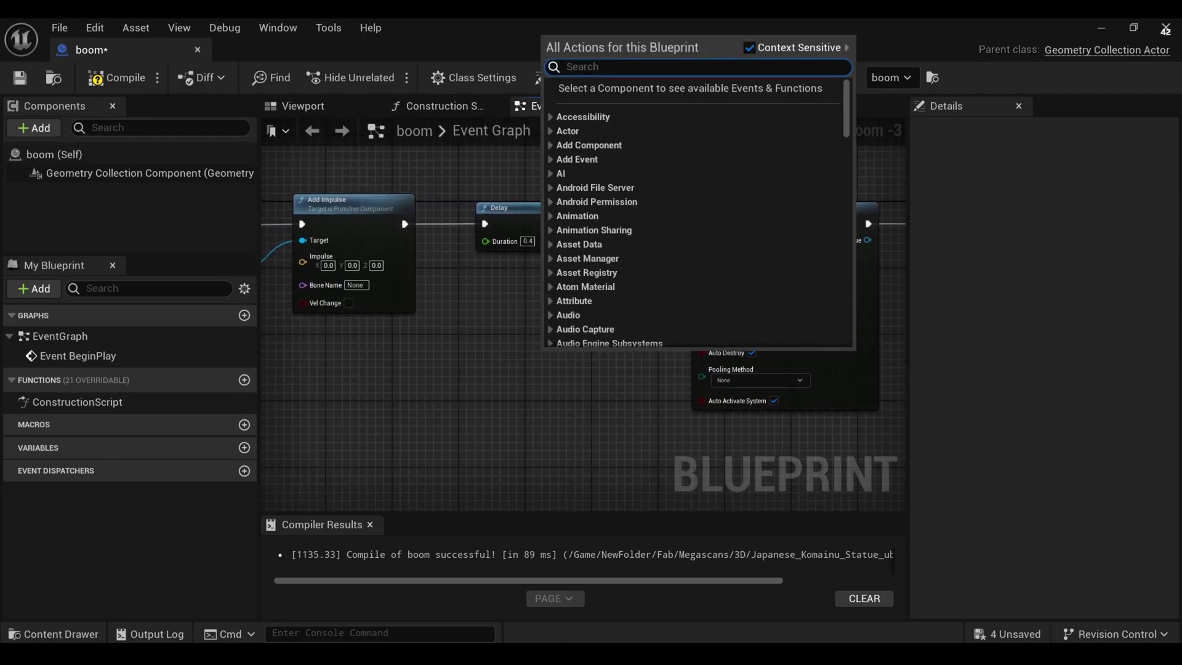
{"action": "type", "text": "get ac"}
{"action": "key", "text": "Escape"}
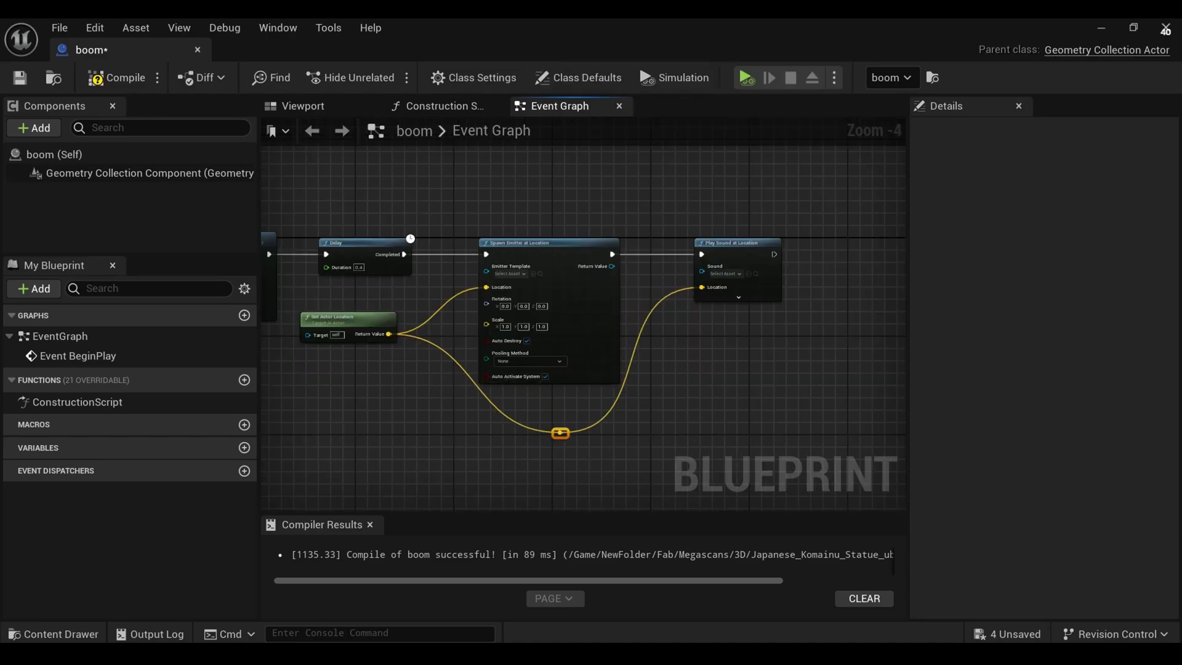
{"action": "scroll", "coordinate": [582, 323], "scroll_direction": "up", "scroll_amount": 3}
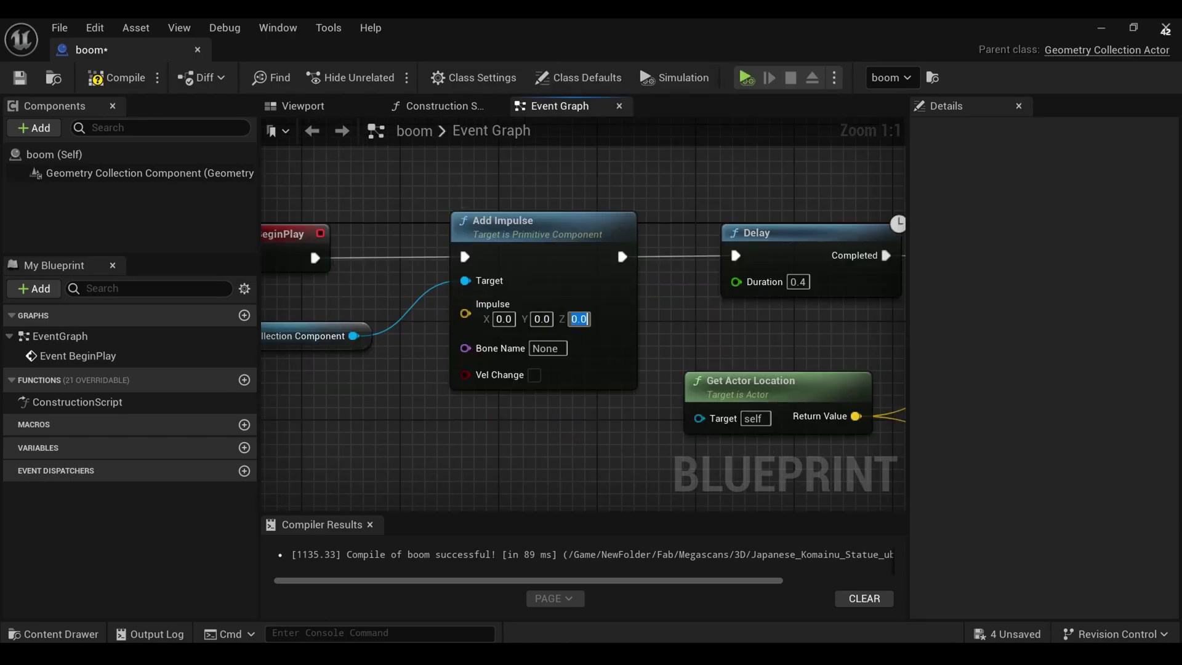
{"action": "type", "text": "1000"}
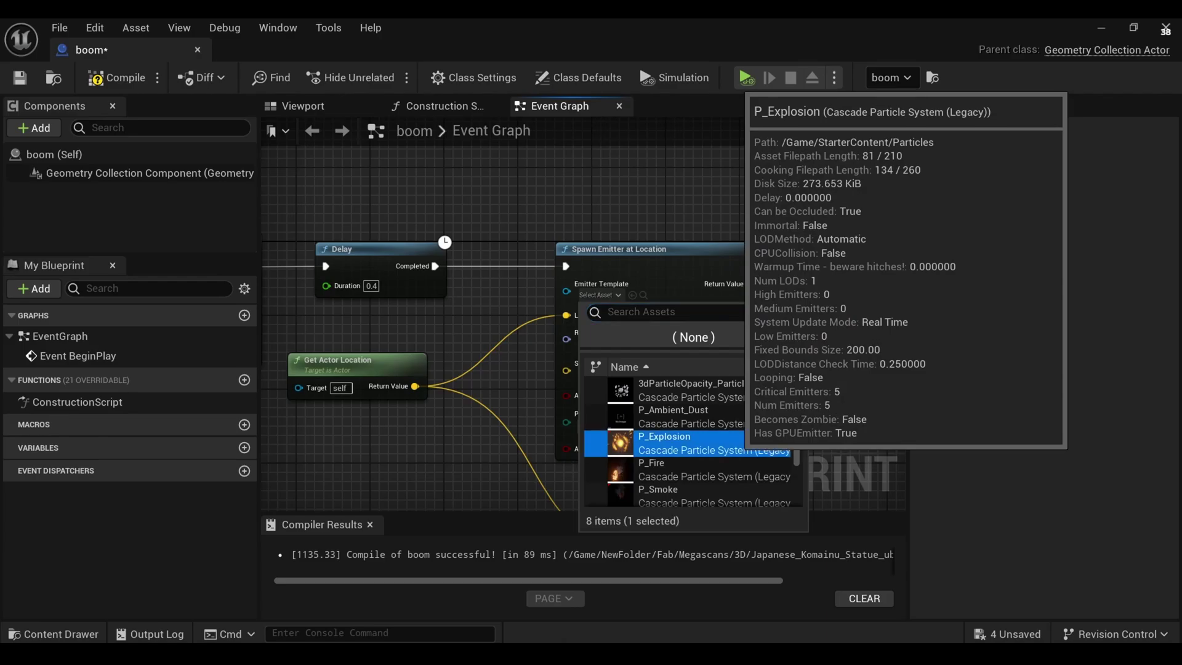
{"action": "left_click", "coordinate": [701, 441]}
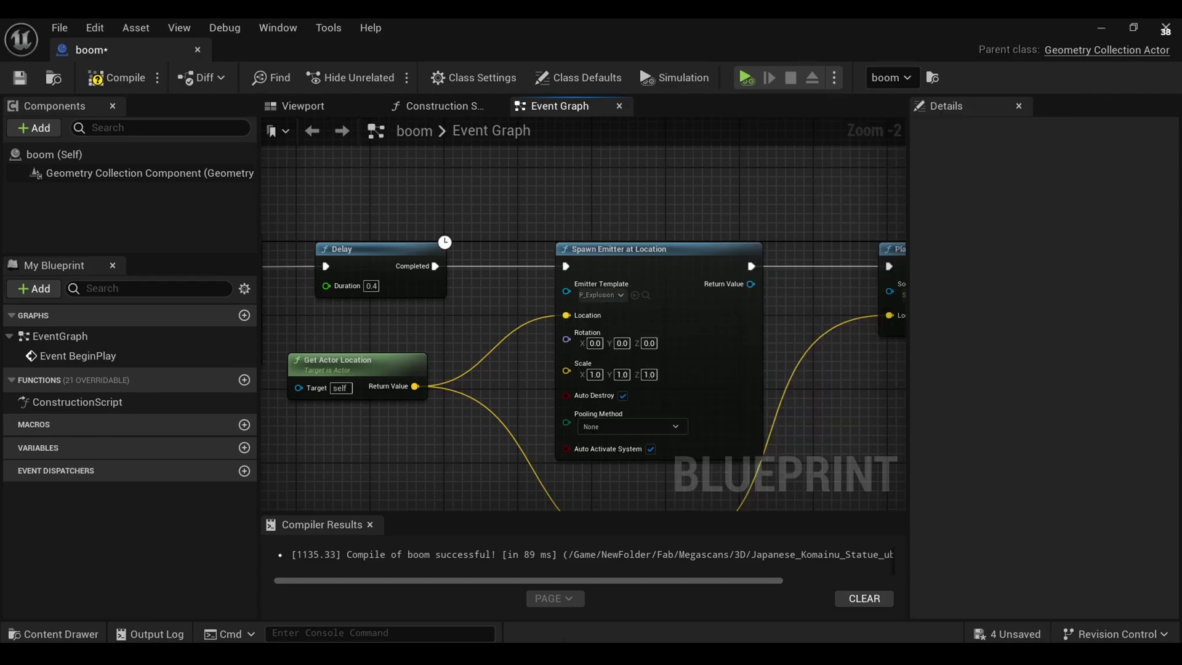
- Choose an explosion sound for Play Sound at Location and play the level
{"action": "right_click_drag", "start_coordinate": [823, 409], "coordinate": [583, 429]}
{"action": "left_click", "coordinate": [684, 316]}
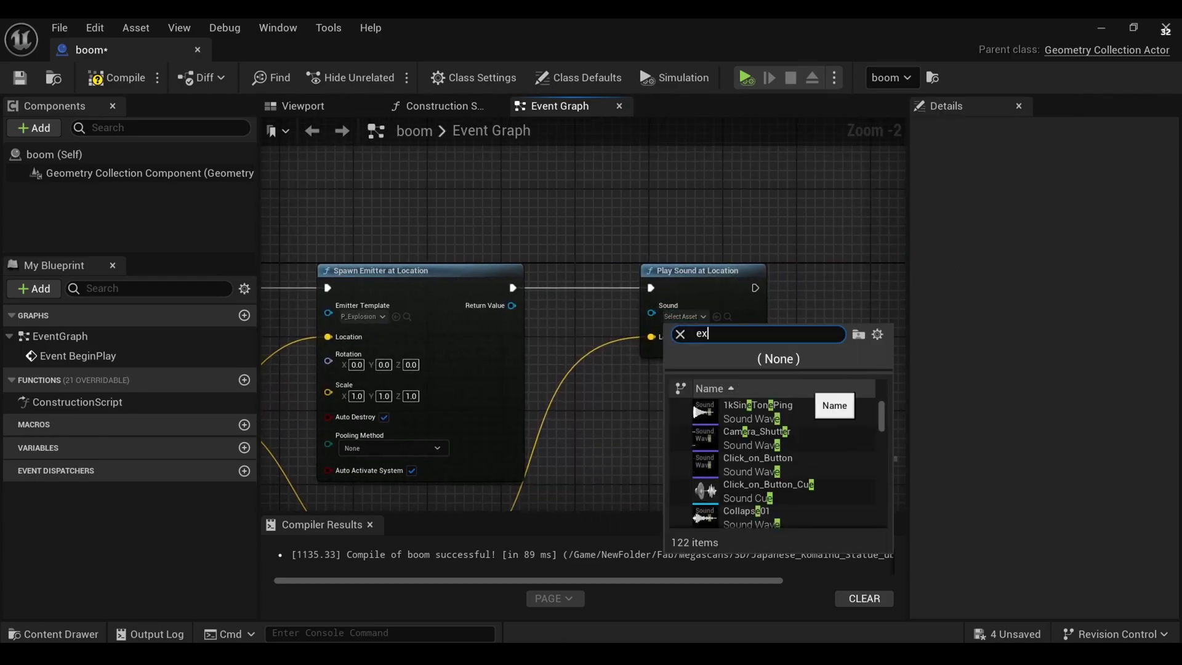
{"action": "left_click", "coordinate": [748, 411]}
{"action": "scroll", "coordinate": [517, 422], "scroll_direction": "down", "scroll_amount": 2}
{"action": "right_click_drag", "start_coordinate": [517, 422], "coordinate": [347, 415]}
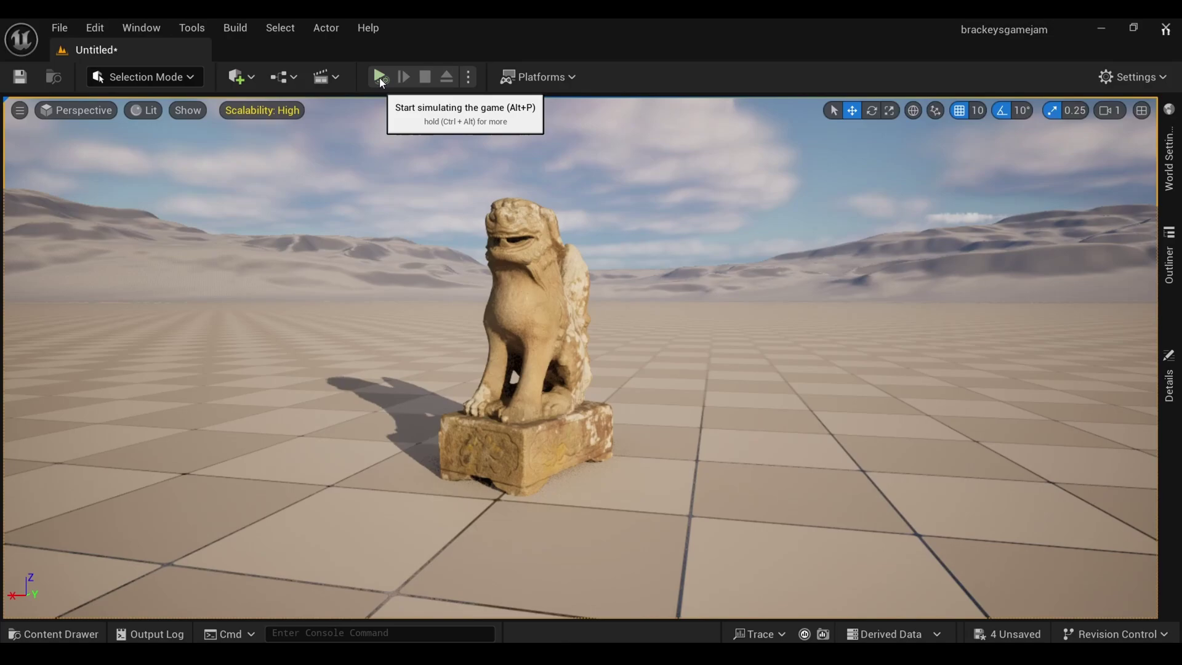
{"action": "left_click", "coordinate": [379, 77]}
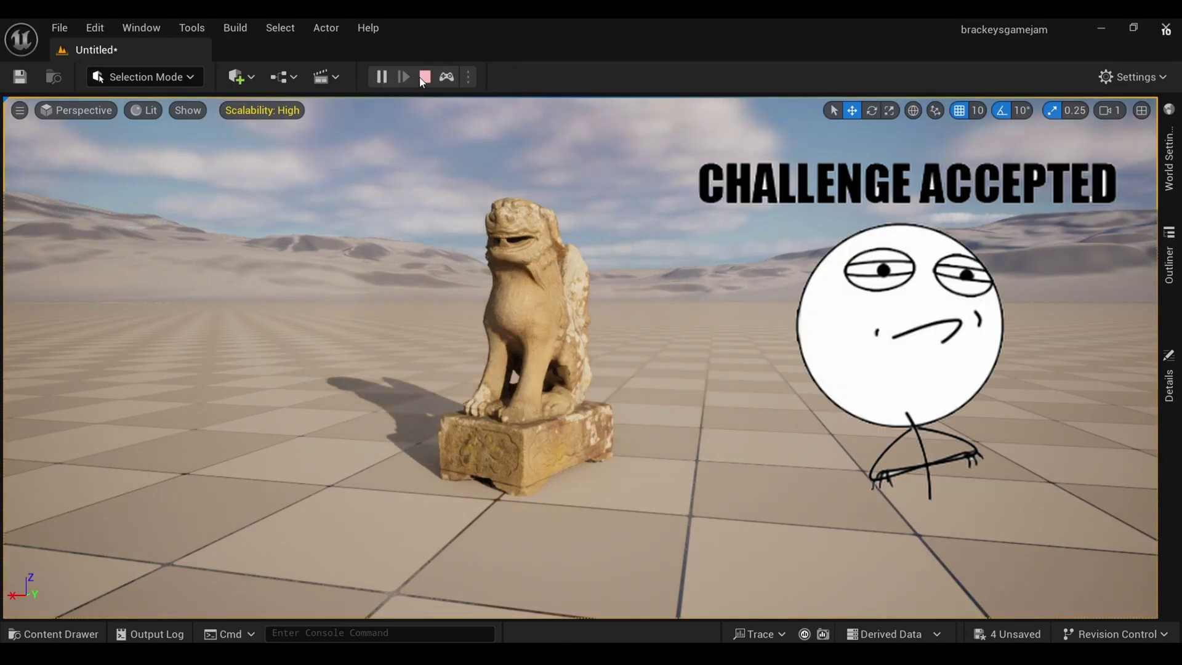
{"action": "type", "text": "0000"}
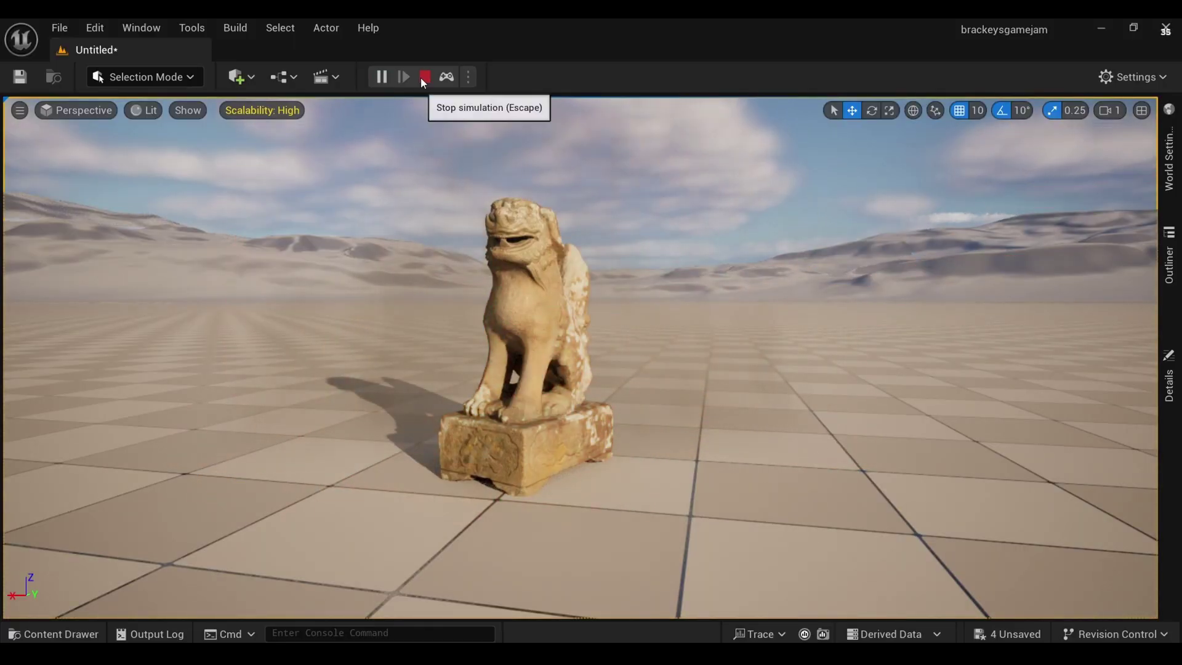
{"action": "type", "text": "2000"}
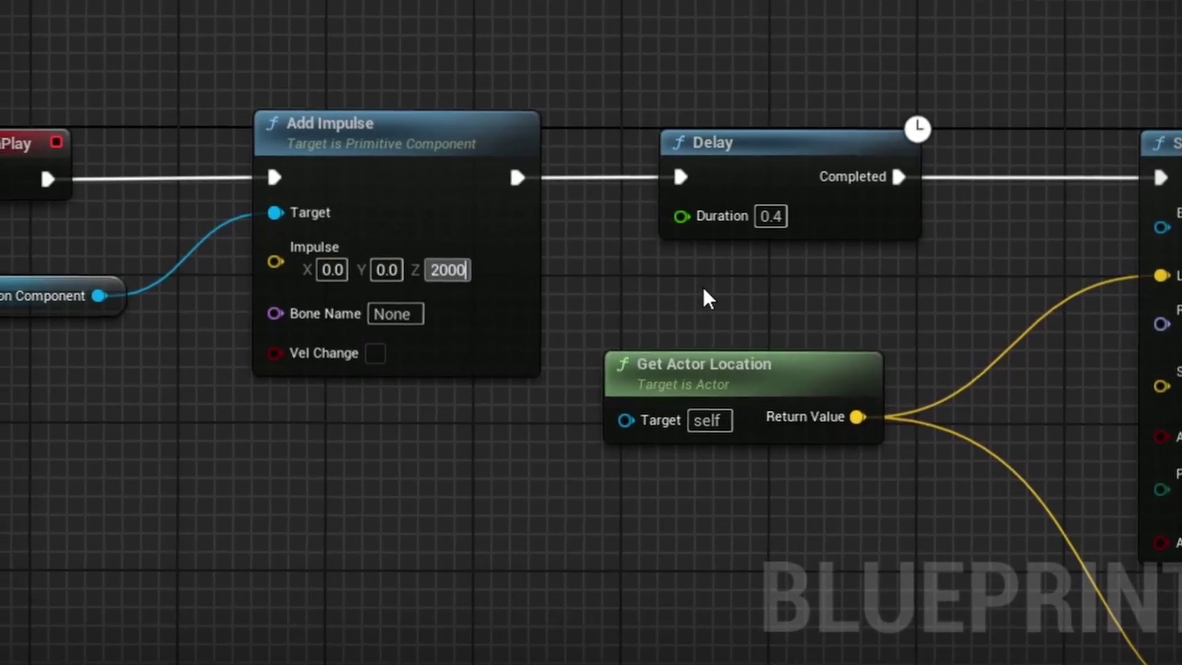
{"action": "type", "text": "0"}
- Raise the Add Impulse Z from 20000 to 100000 and watch the fragments scatter
{"action": "key", "text": "Return"}
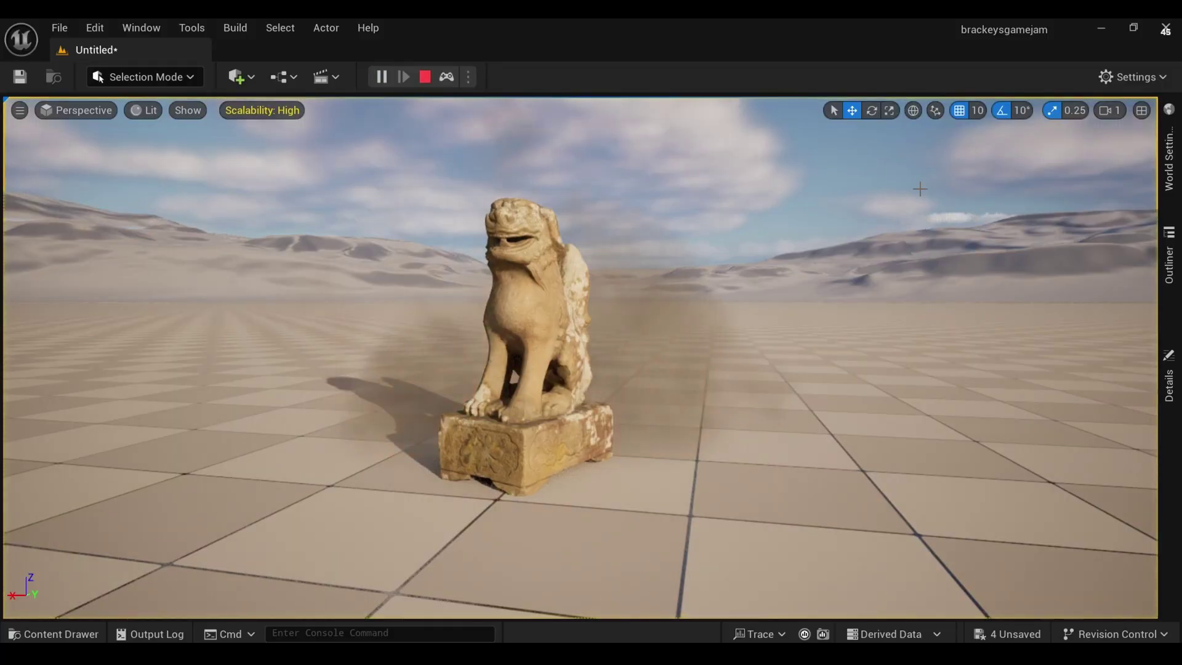
{"action": "type", "text": "50000"}
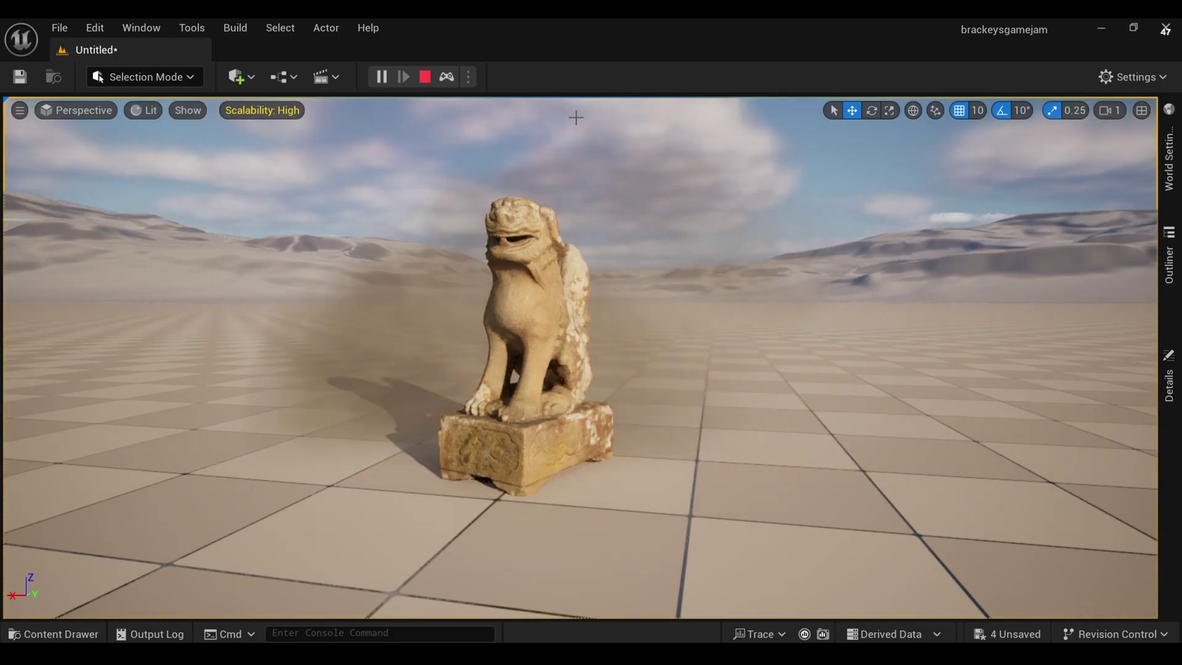
{"action": "type", "text": "00000"}
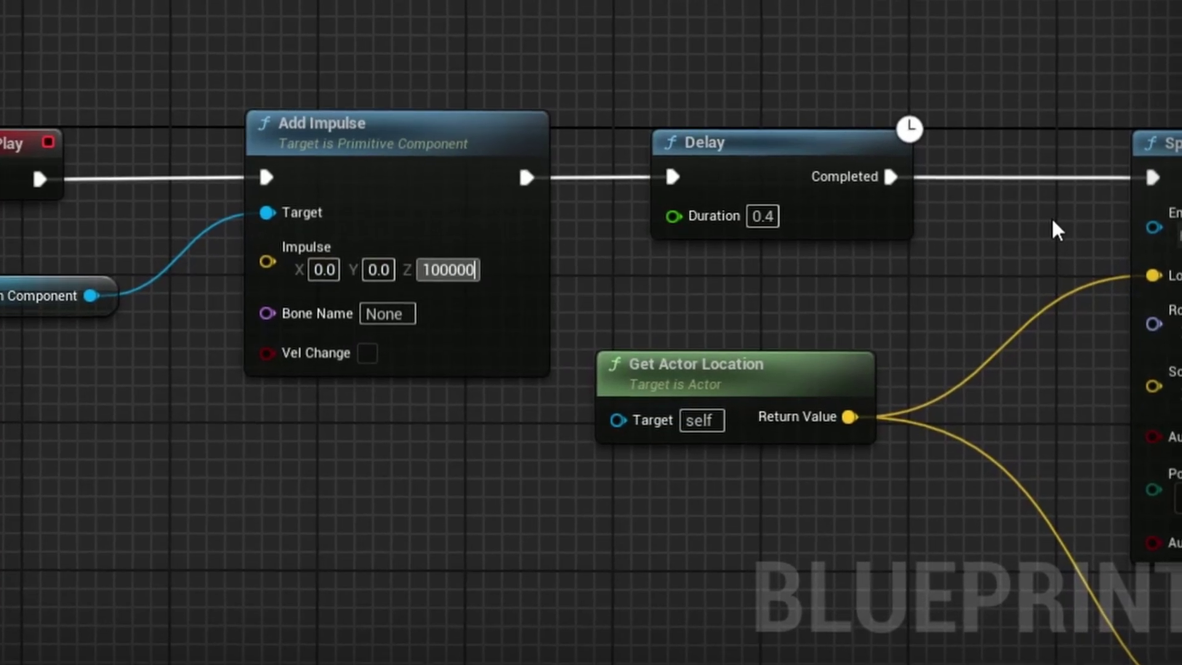
{"action": "key", "text": "Return"}
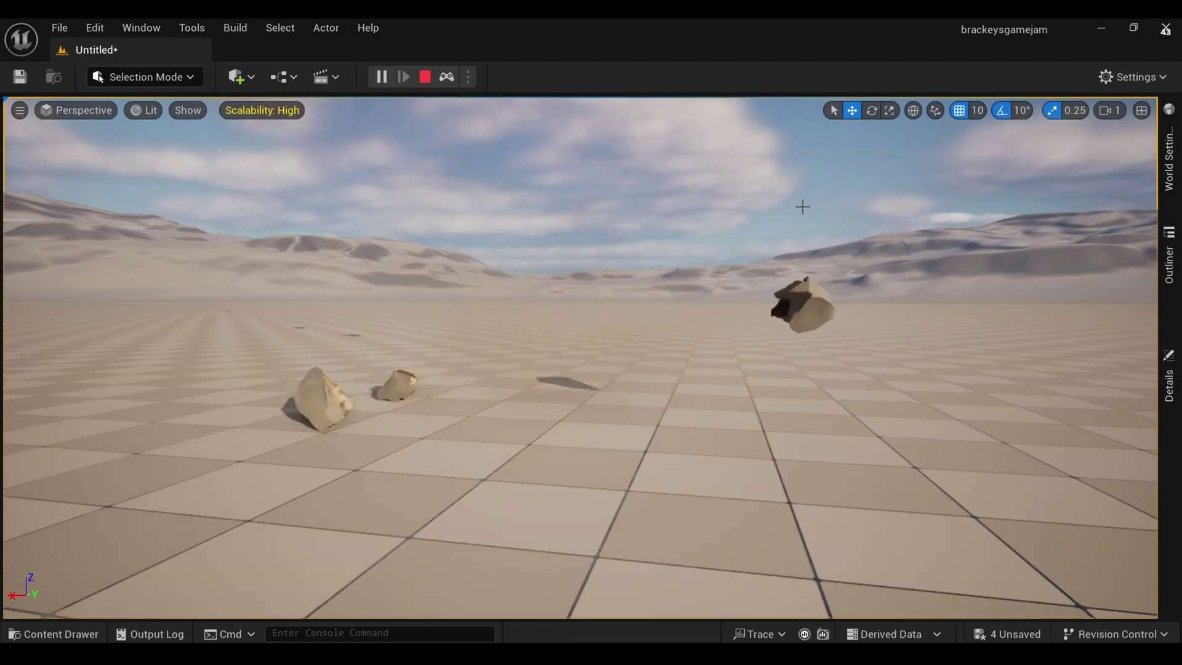
{"action": "key", "text": "s"}
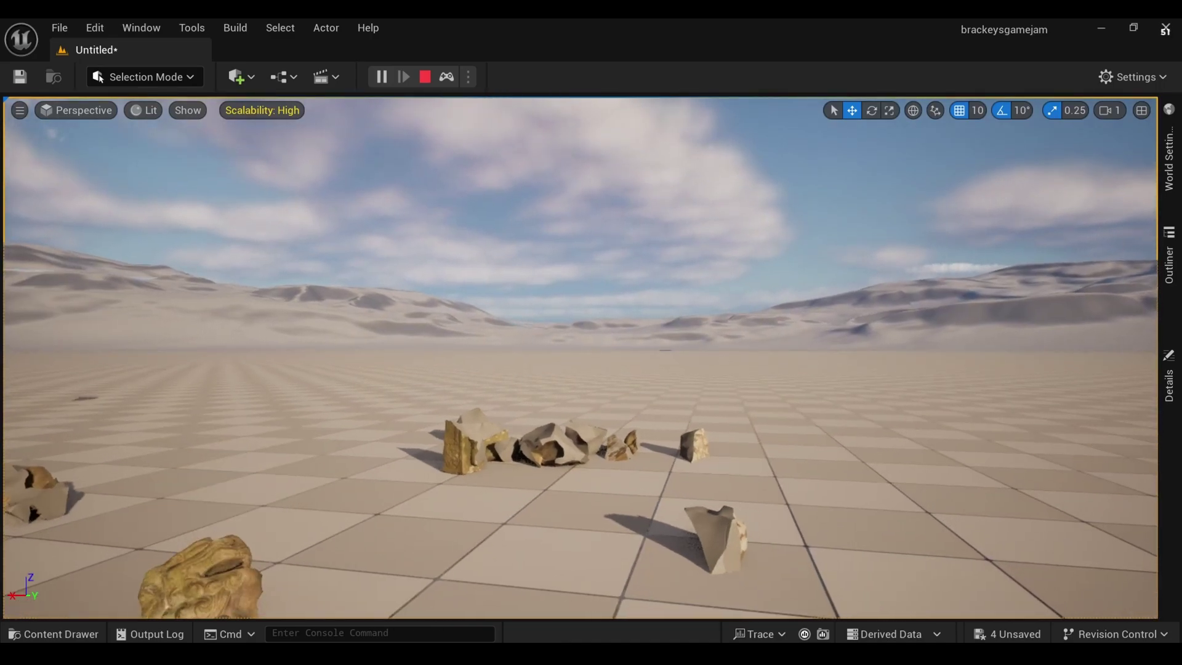
{"action": "key", "text": "w"}
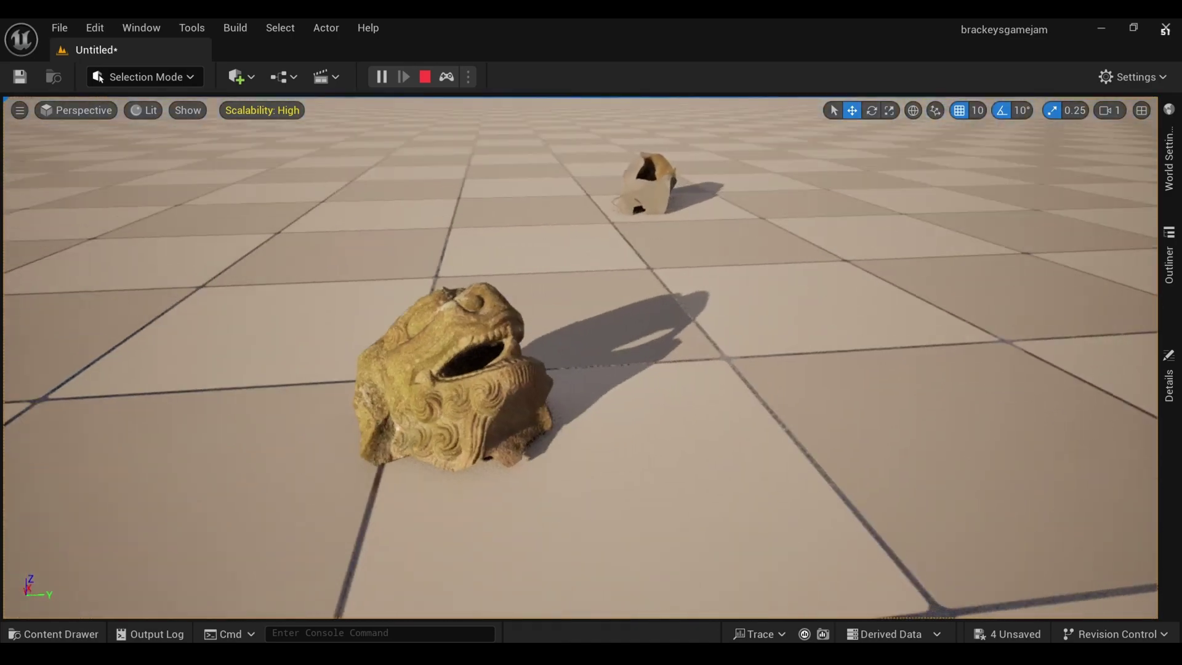